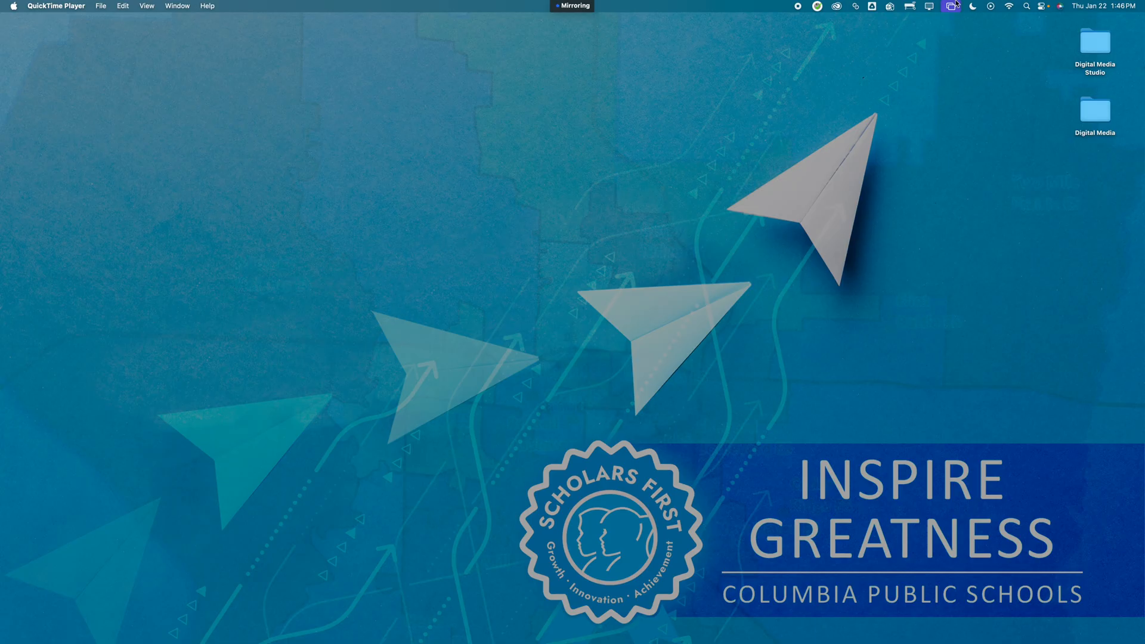
Search the Mac for Adobe Premiere Pro 2025 and launch it.
{"action": "left_click", "coordinate": [1027, 6]}
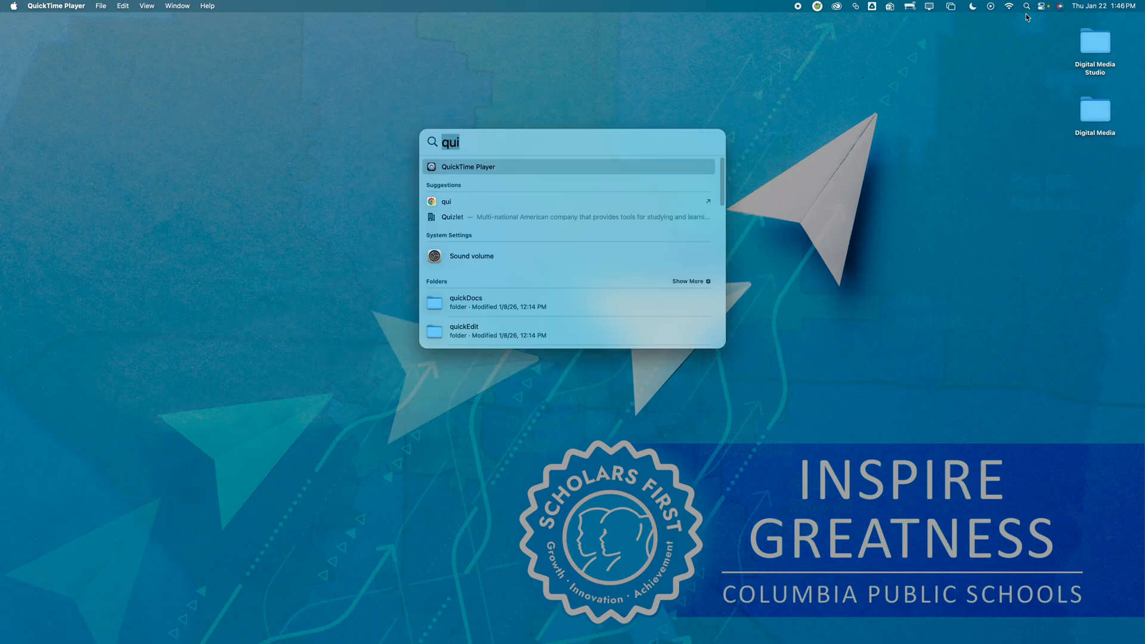
{"action": "type", "text": "pr"}
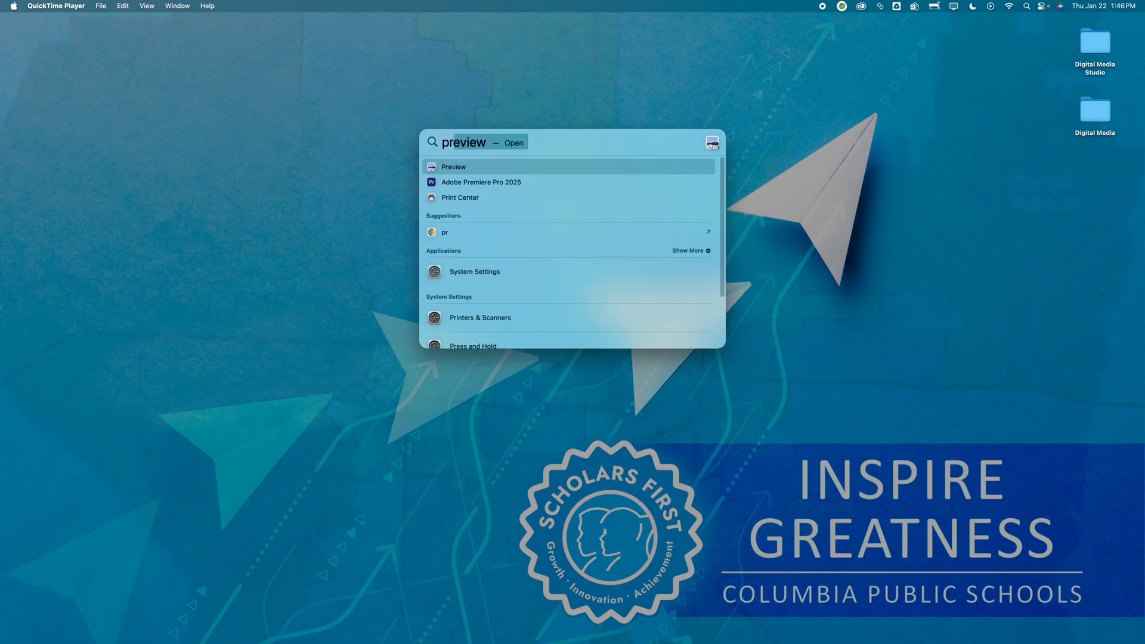
{"action": "type", "text": "em"}
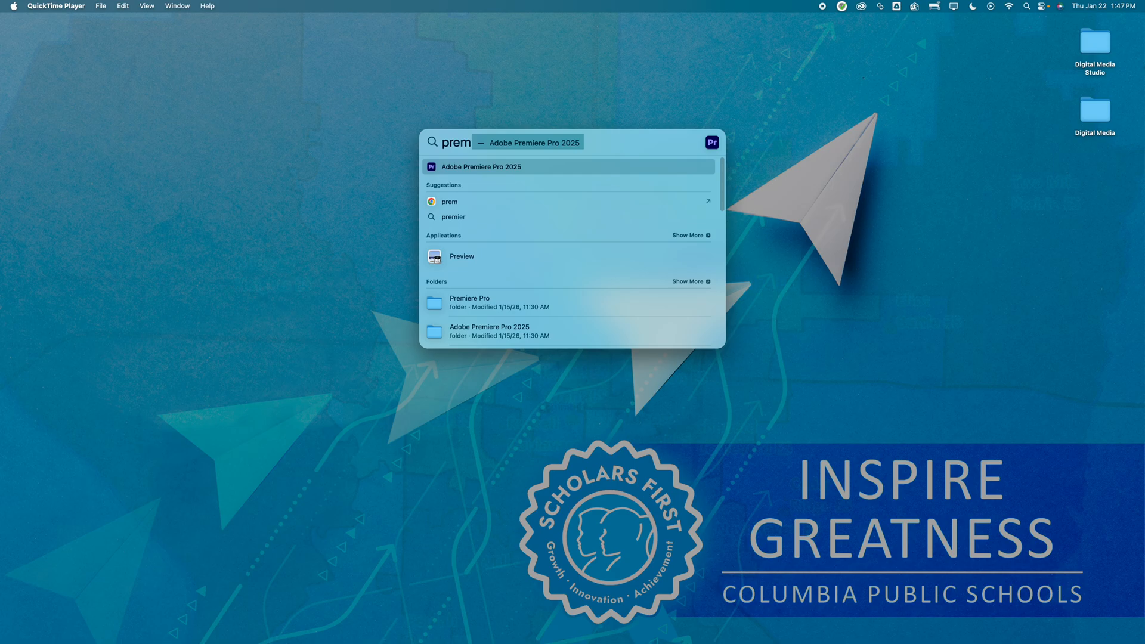
{"action": "key", "text": "Return"}
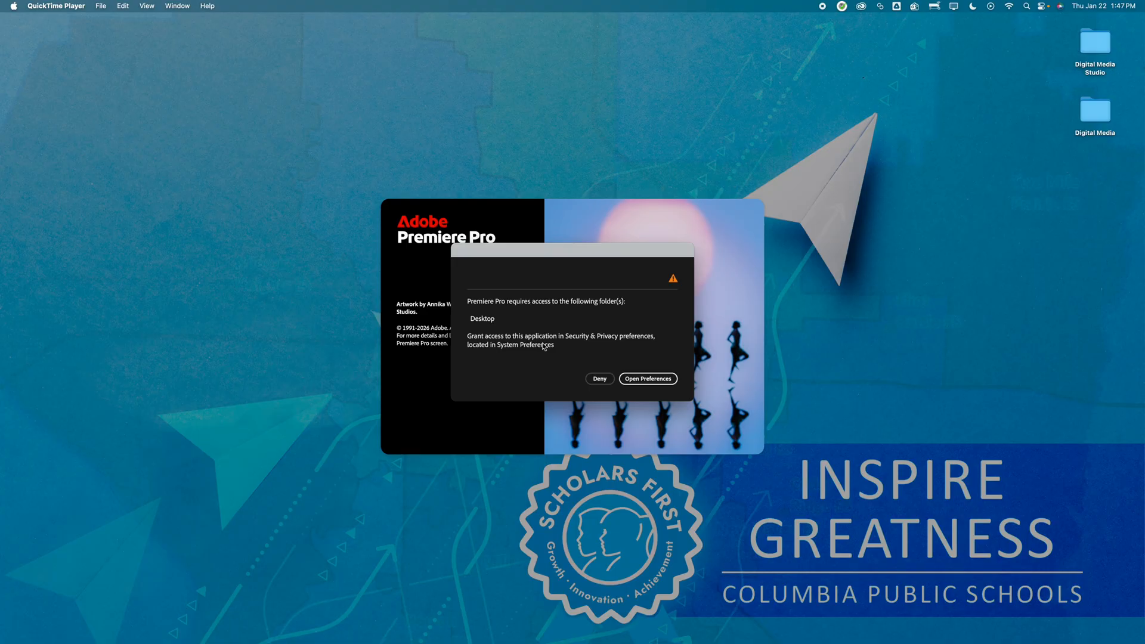
Quit Premiere Pro and try to allow it Desktop Folder access in the Files & Folders privacy settings.
{"action": "left_click", "coordinate": [651, 383]}
{"action": "left_click_drag", "start_coordinate": [473, 253], "coordinate": [725, 191]}
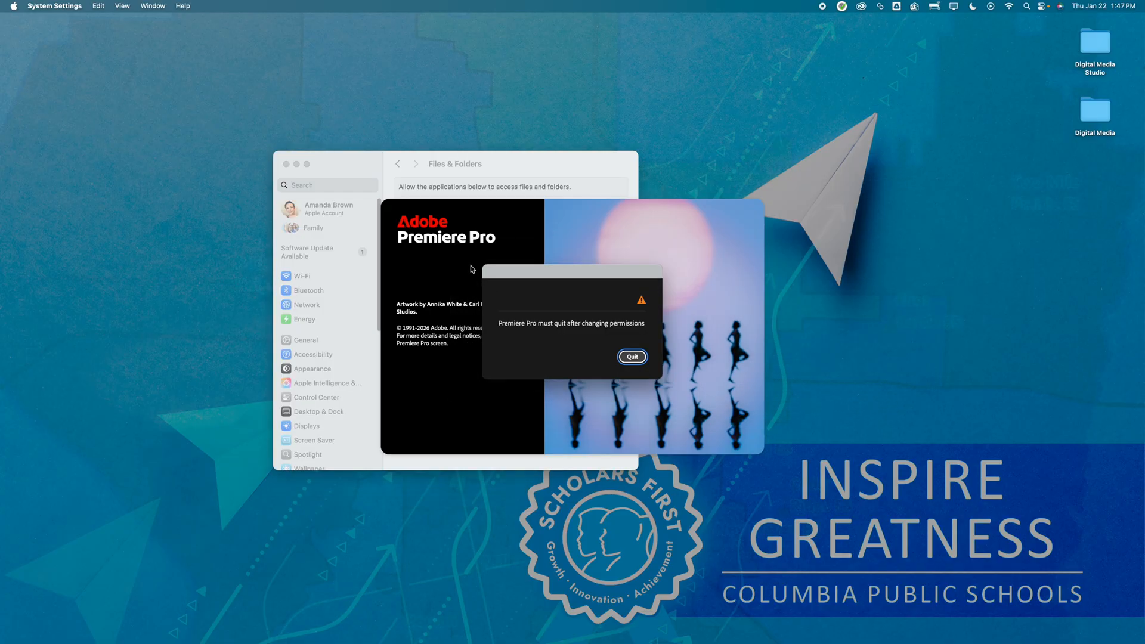
{"action": "left_click", "coordinate": [632, 357]}
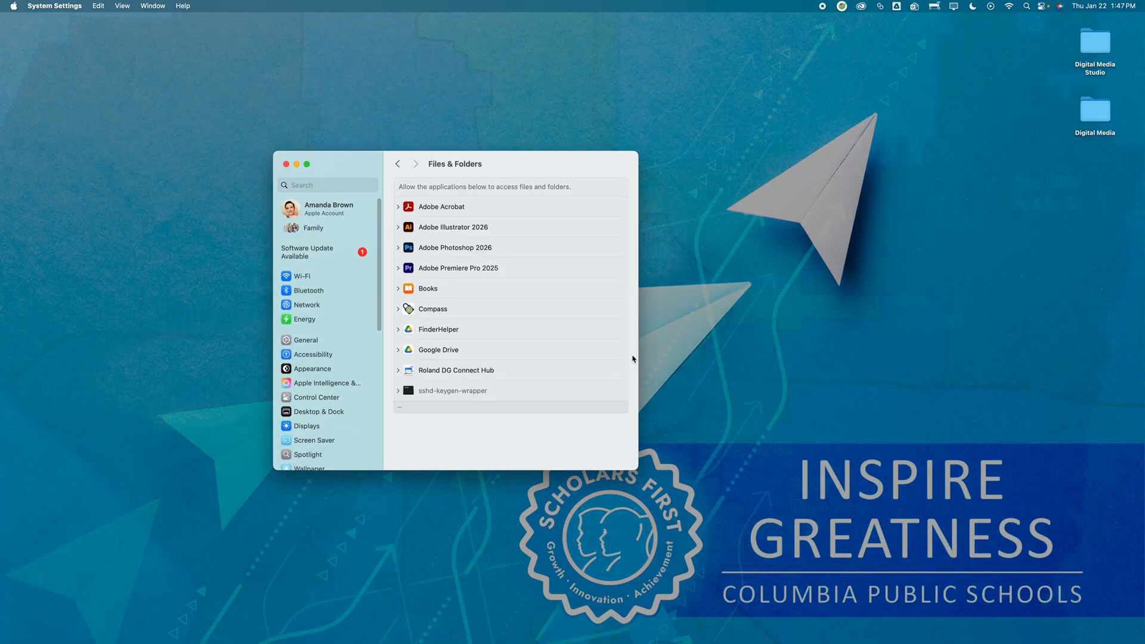
{"action": "left_click", "coordinate": [397, 268]}
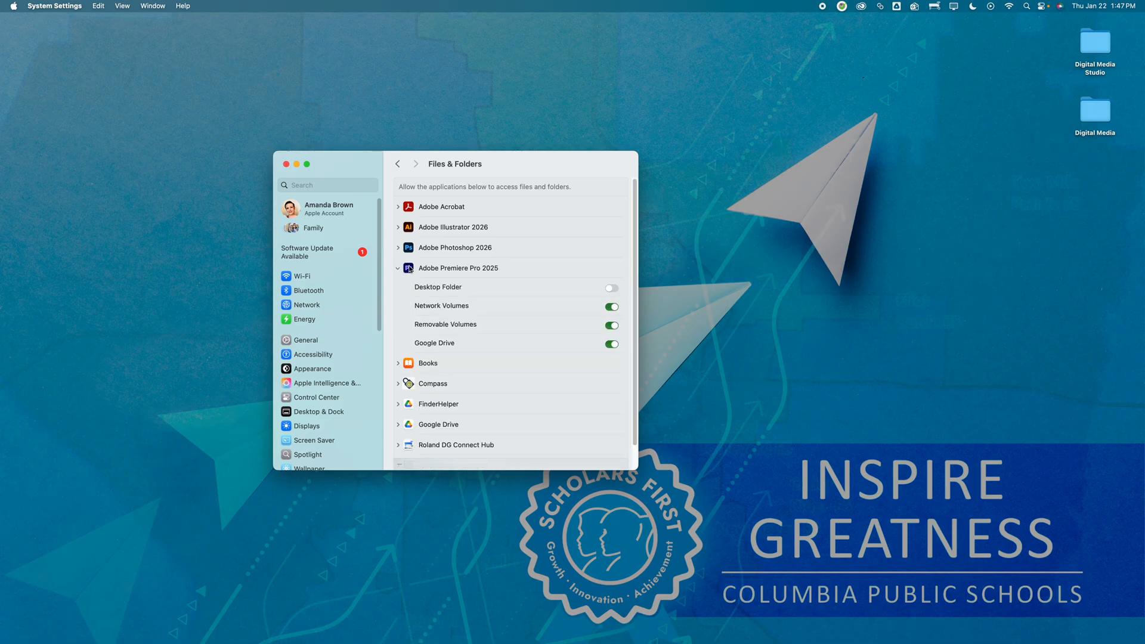
{"action": "left_click", "coordinate": [612, 290]}
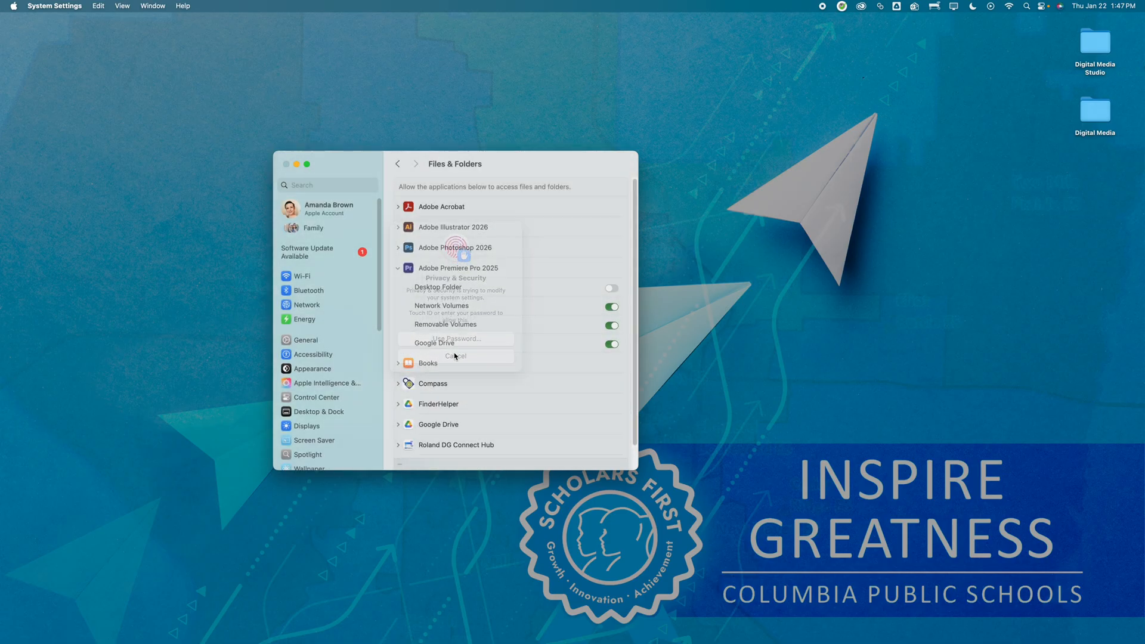
{"action": "left_click", "coordinate": [286, 164]}
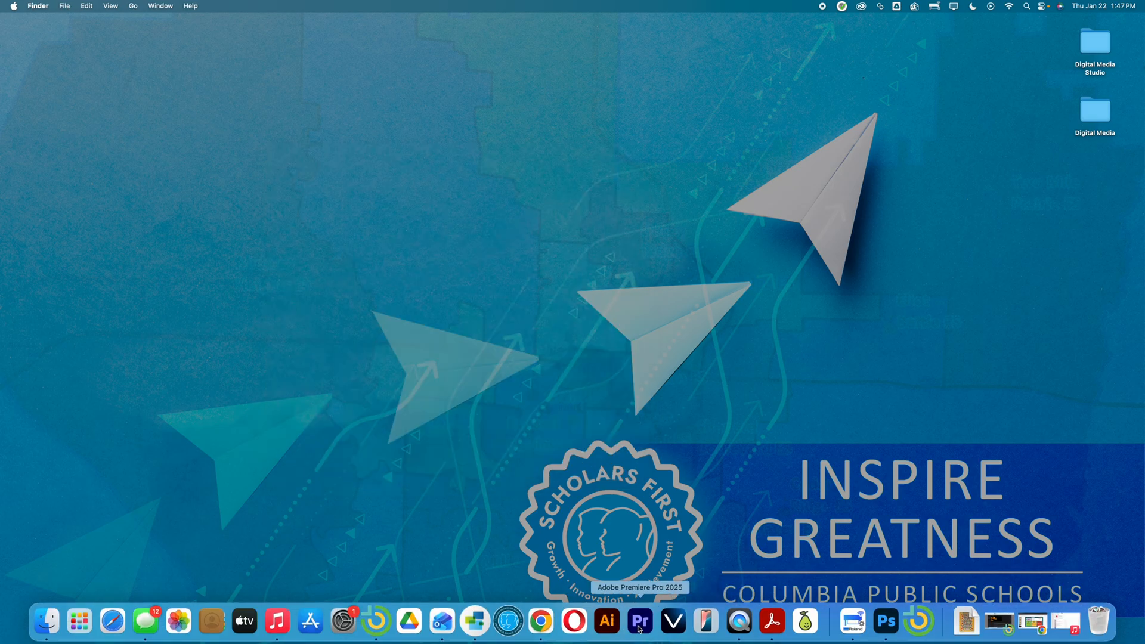
Launch Adobe Premiere Pro 2025 again and check its Keep in Dock option.
{"action": "left_click", "coordinate": [639, 624]}
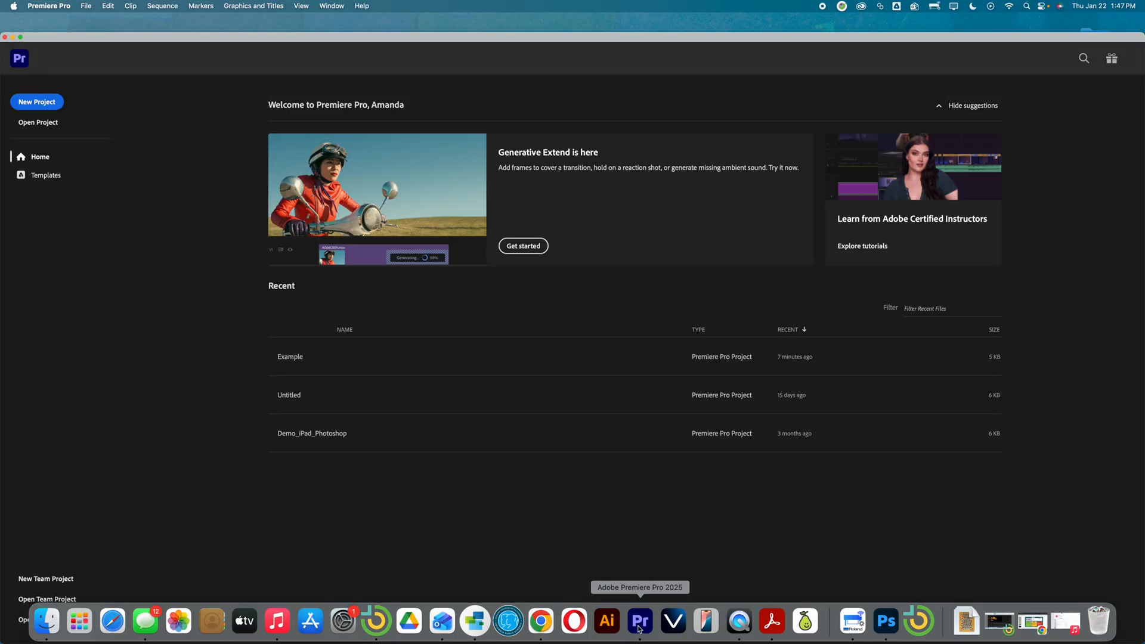
{"action": "right_click", "coordinate": [639, 626]}
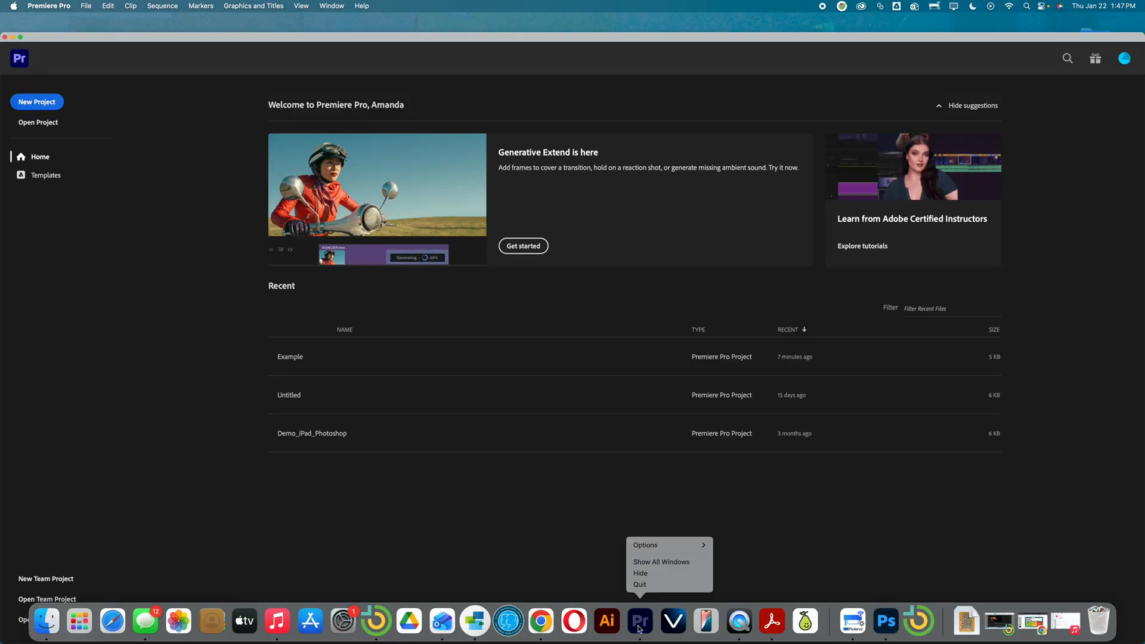
{"action": "mouse_move", "coordinate": [652, 550]}
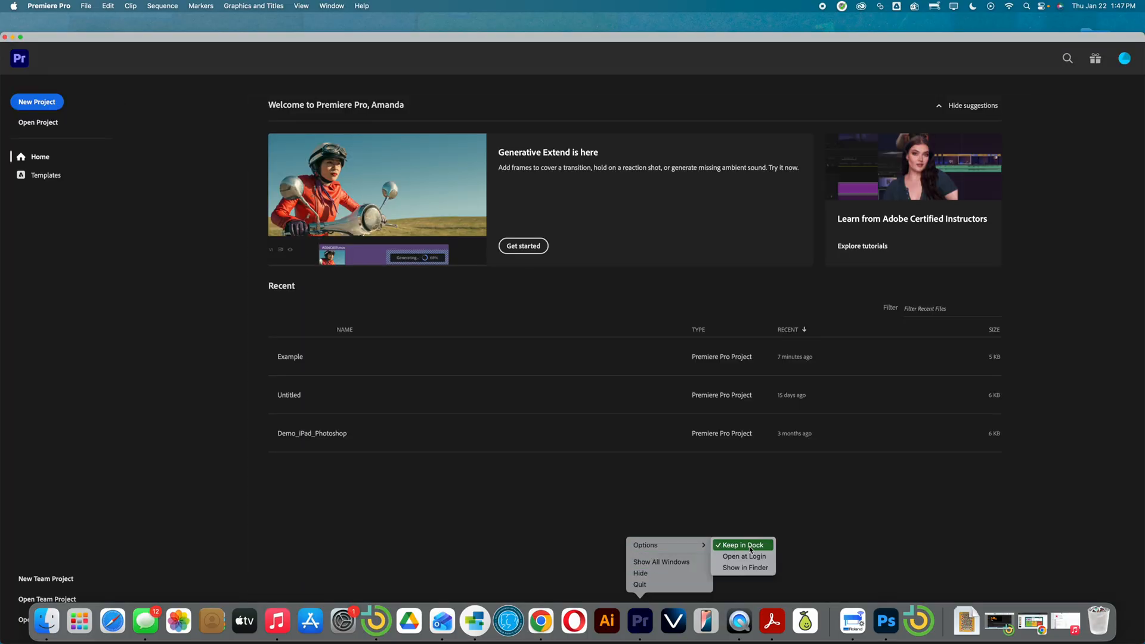
{"action": "left_click", "coordinate": [642, 627]}
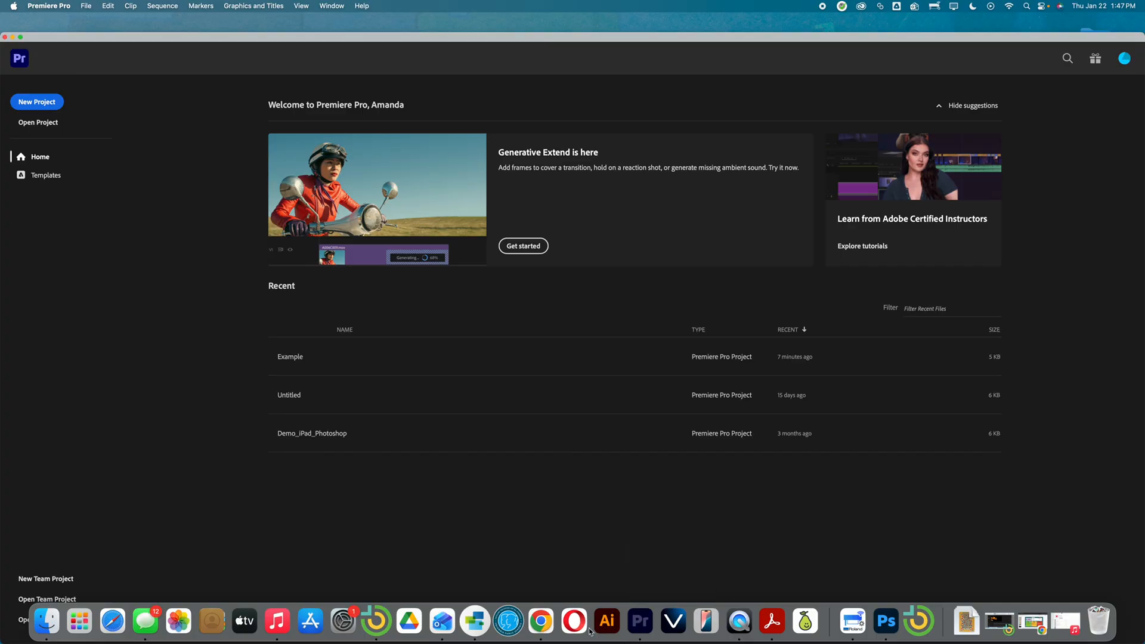
{"action": "left_click_drag", "start_coordinate": [632, 631], "coordinate": [805, 631]}
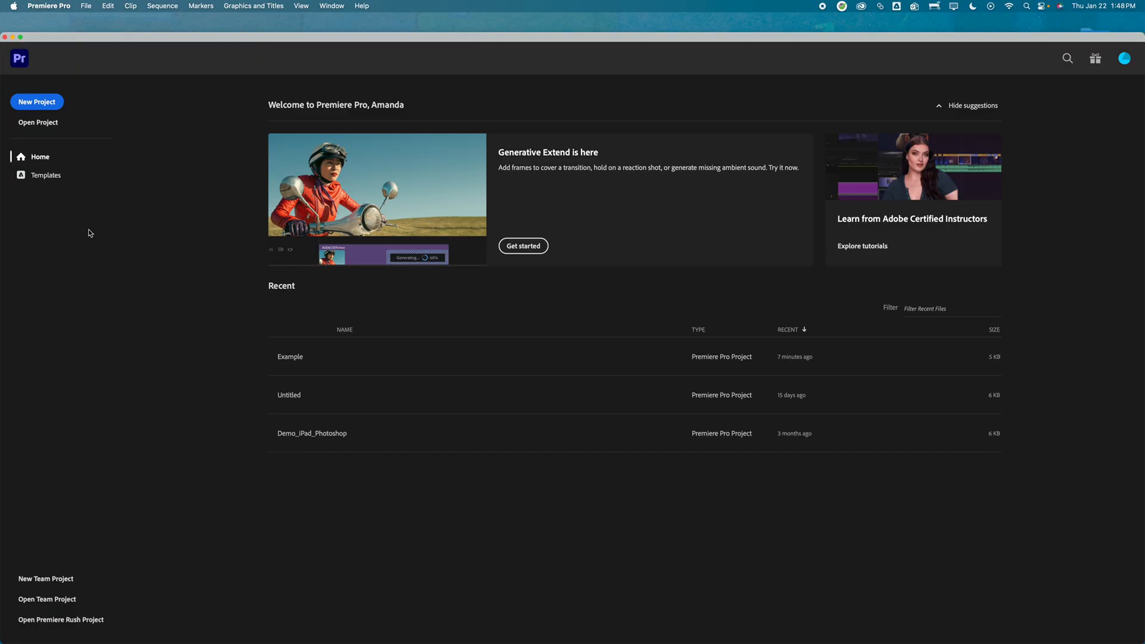
{"action": "left_click_drag", "start_coordinate": [198, 38], "coordinate": [200, 28]}
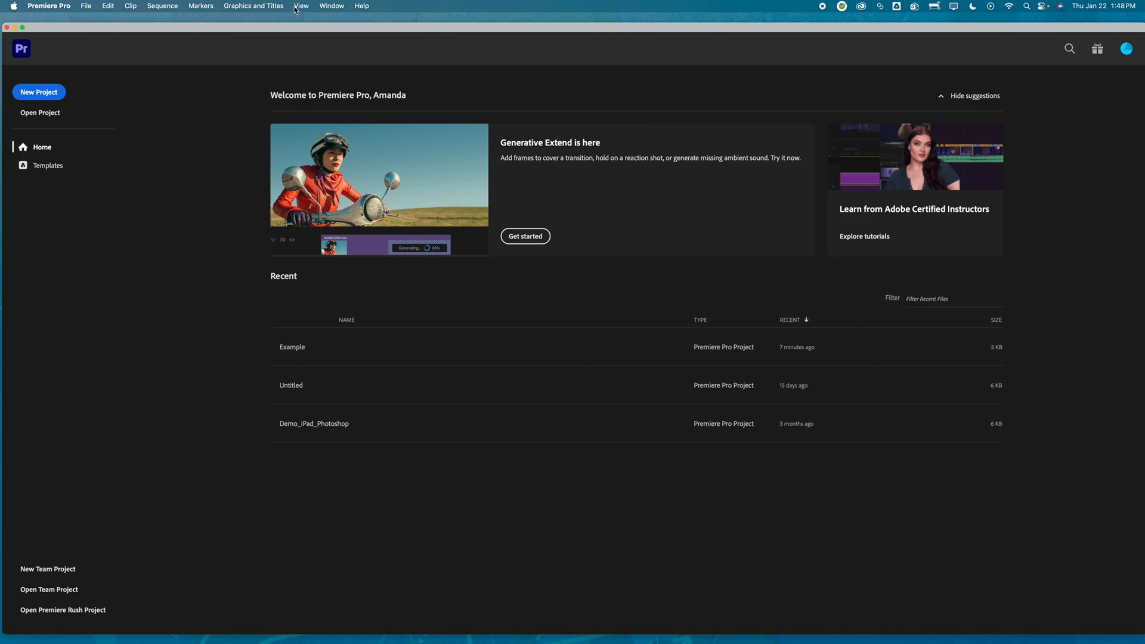
{"action": "left_click", "coordinate": [331, 7]}
{"action": "mouse_move", "coordinate": [335, 20]}
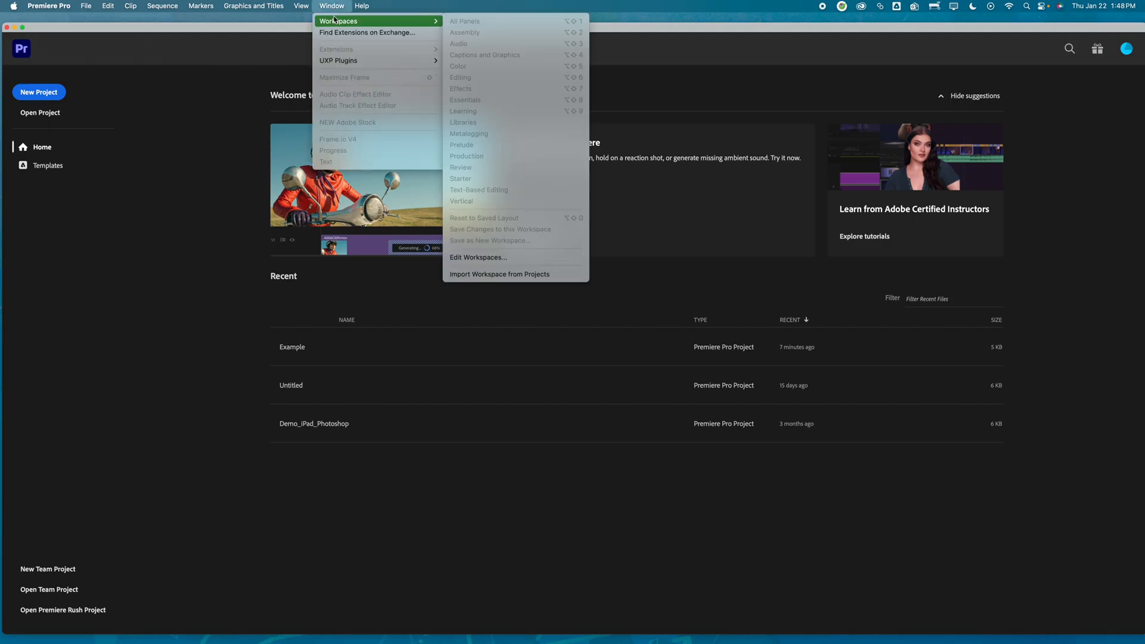
{"action": "left_click", "coordinate": [150, 107]}
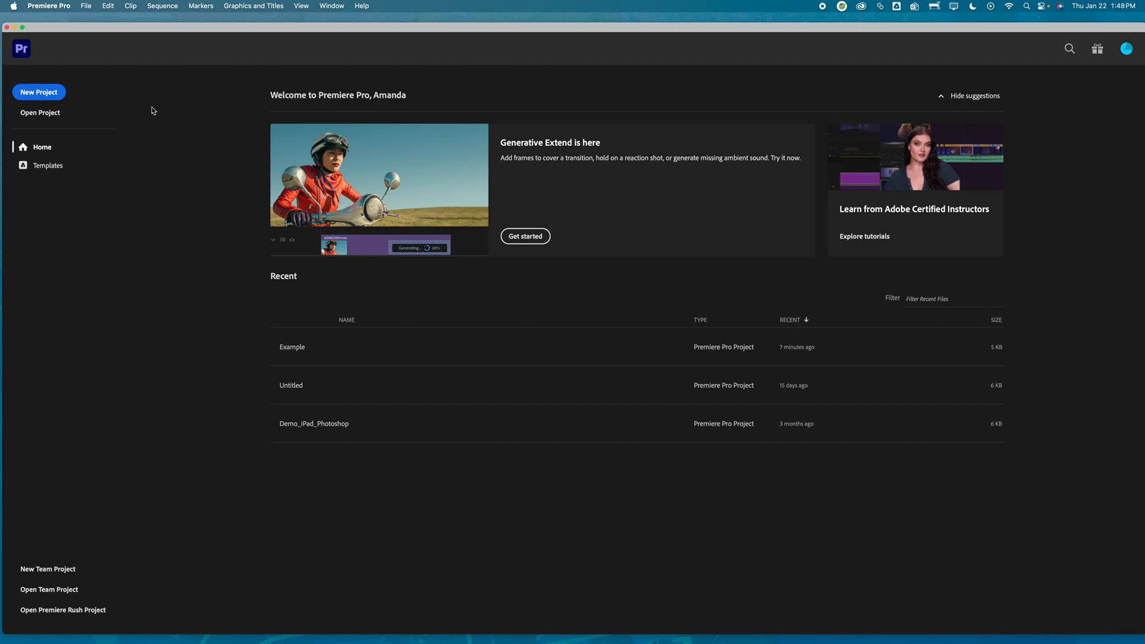
Start a new project and name it "Example_" followed by the author's last name.
{"action": "left_click", "coordinate": [51, 94]}
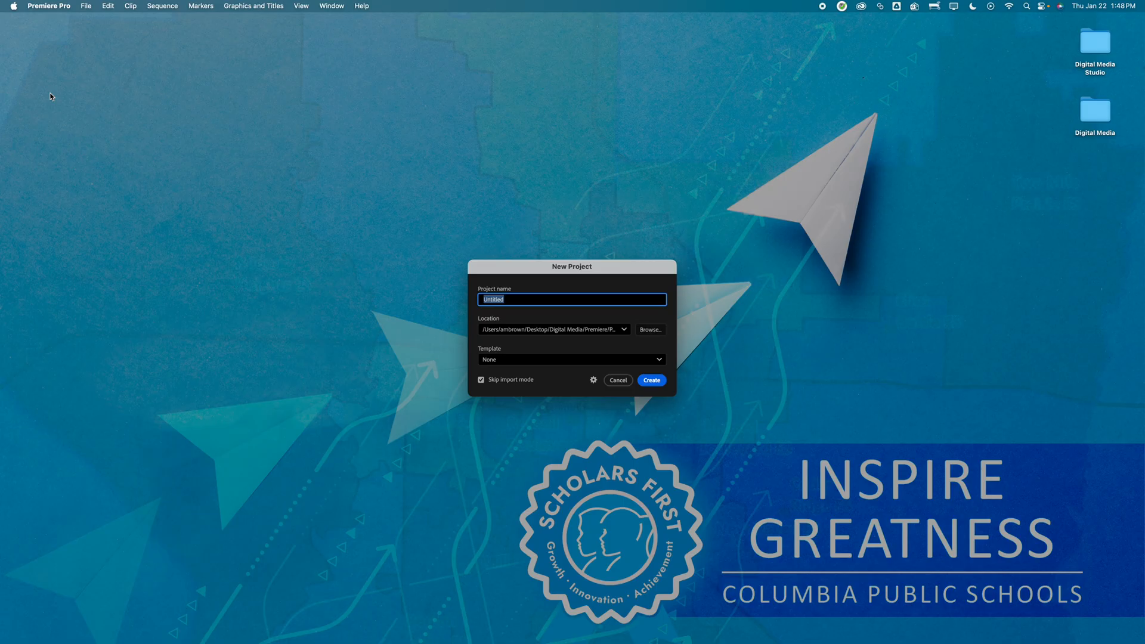
{"action": "type", "text": "Example_Brown"}
Browse for the project's save location and go to the Premiere folder inside Digital Media on the Desktop.
{"action": "left_click", "coordinate": [652, 331]}
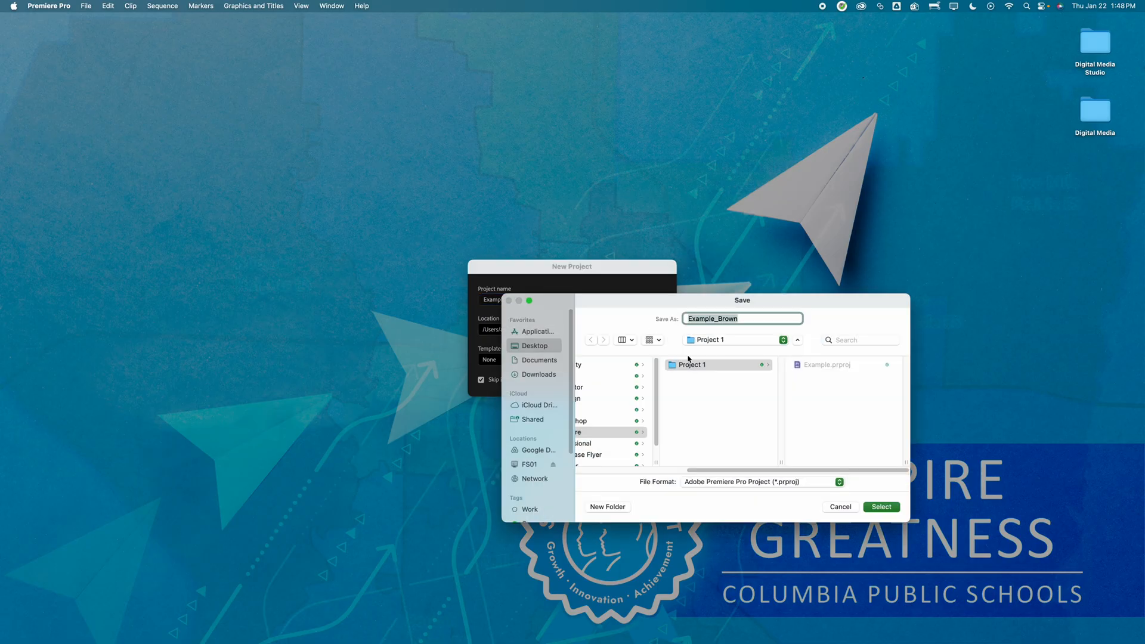
{"action": "left_click_drag", "start_coordinate": [692, 469], "coordinate": [632, 470]}
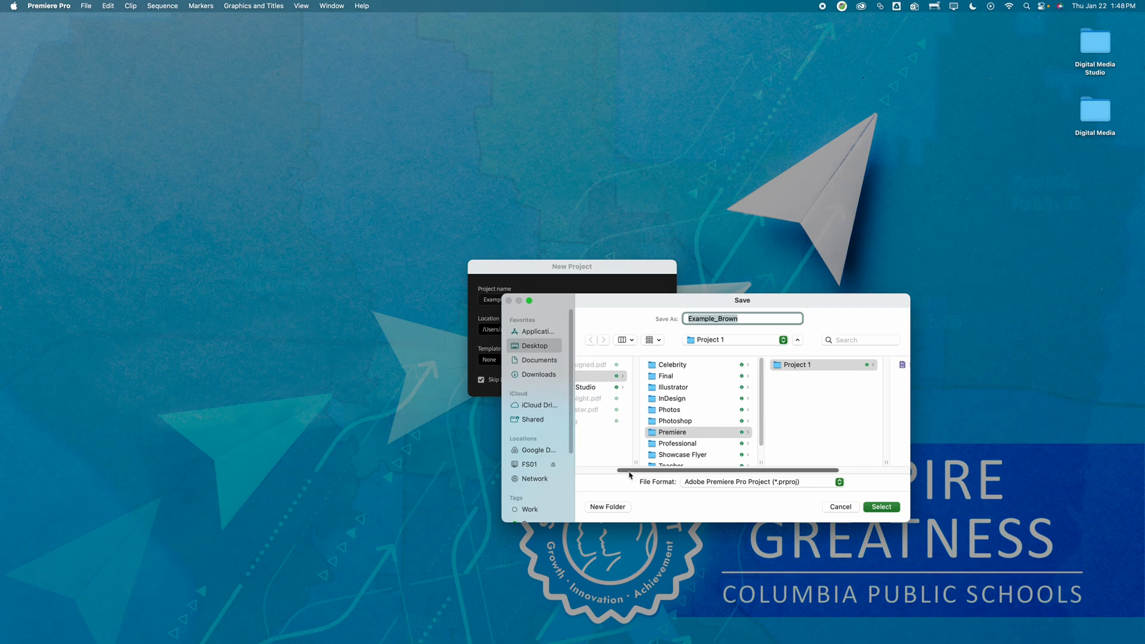
{"action": "left_click", "coordinate": [669, 433]}
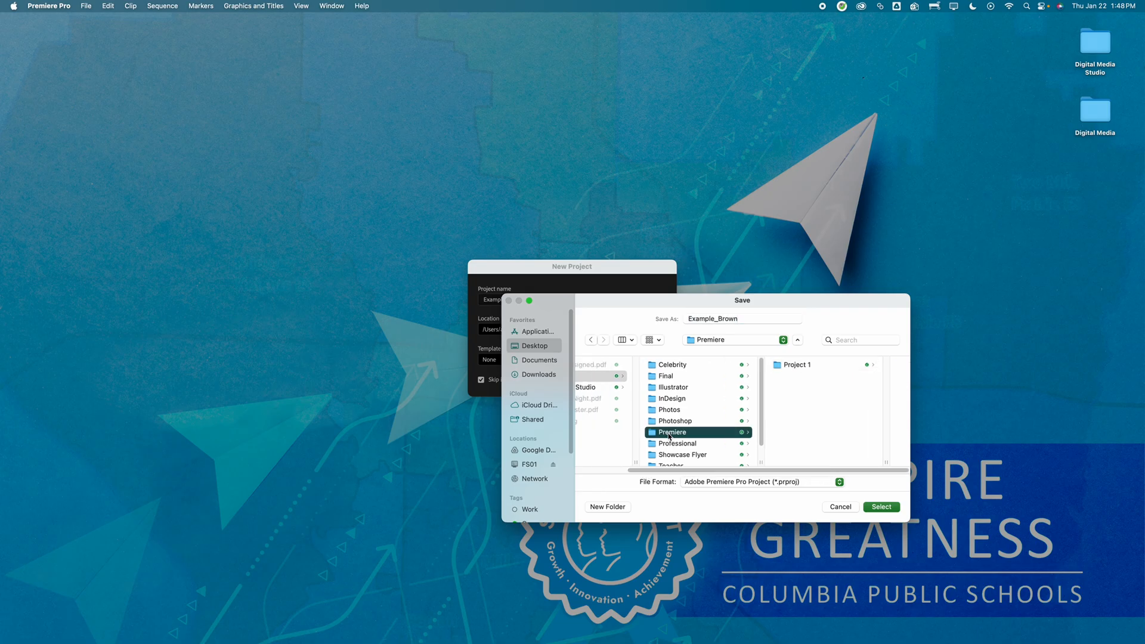
{"action": "left_click", "coordinate": [593, 378]}
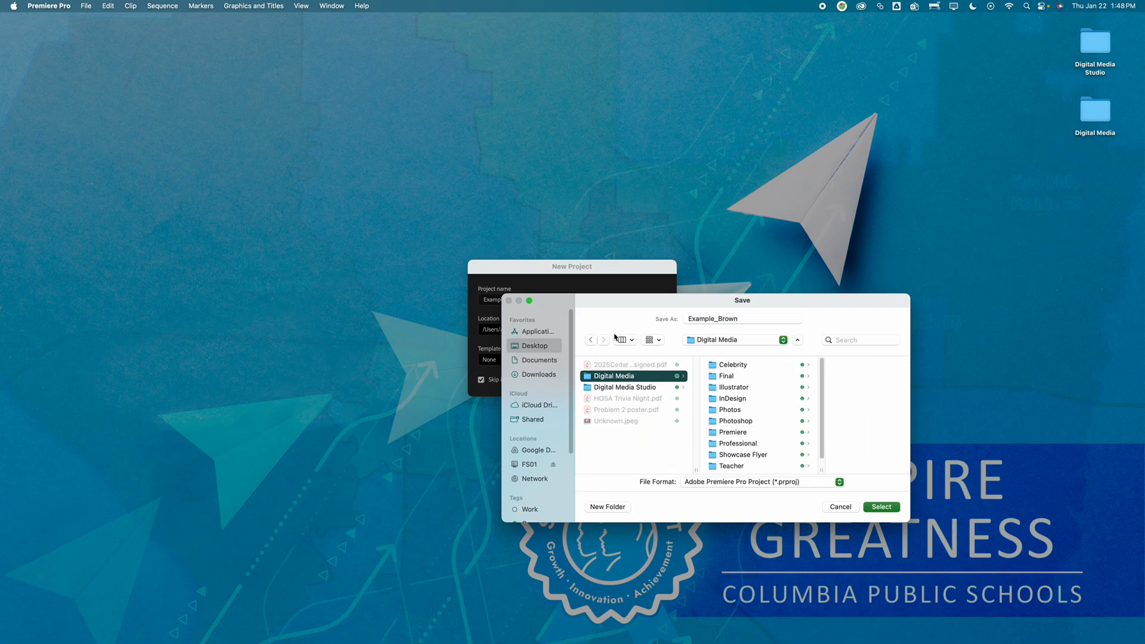
{"action": "left_click", "coordinate": [529, 346]}
{"action": "left_click", "coordinate": [614, 376]}
{"action": "scroll", "coordinate": [746, 376], "scroll_direction": "down", "scroll_amount": 1}
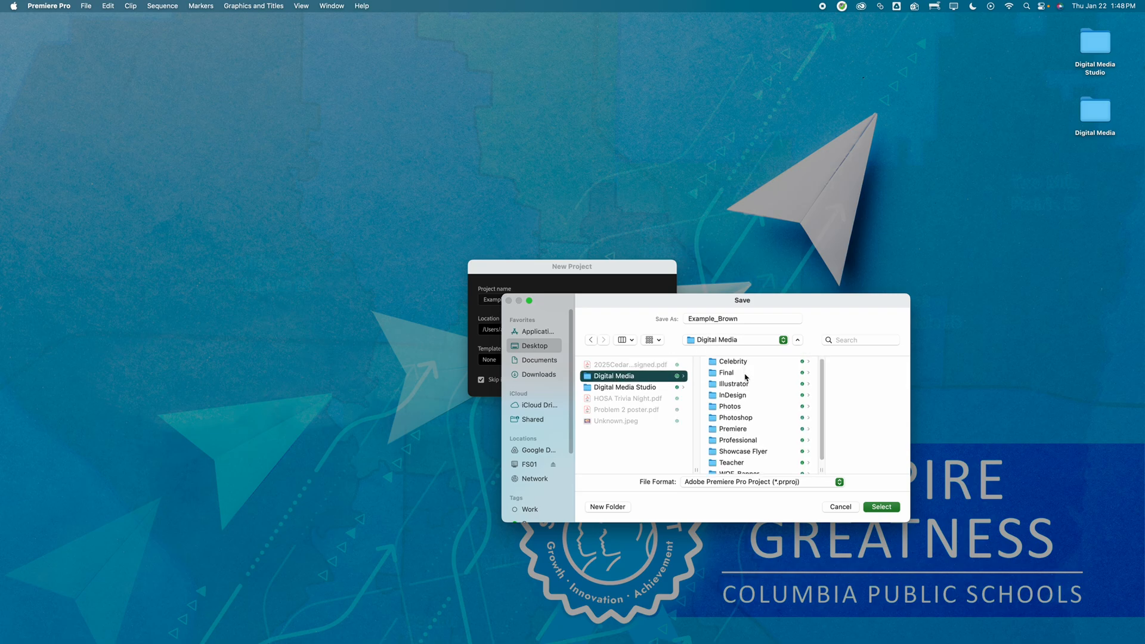
{"action": "left_click", "coordinate": [723, 429]}
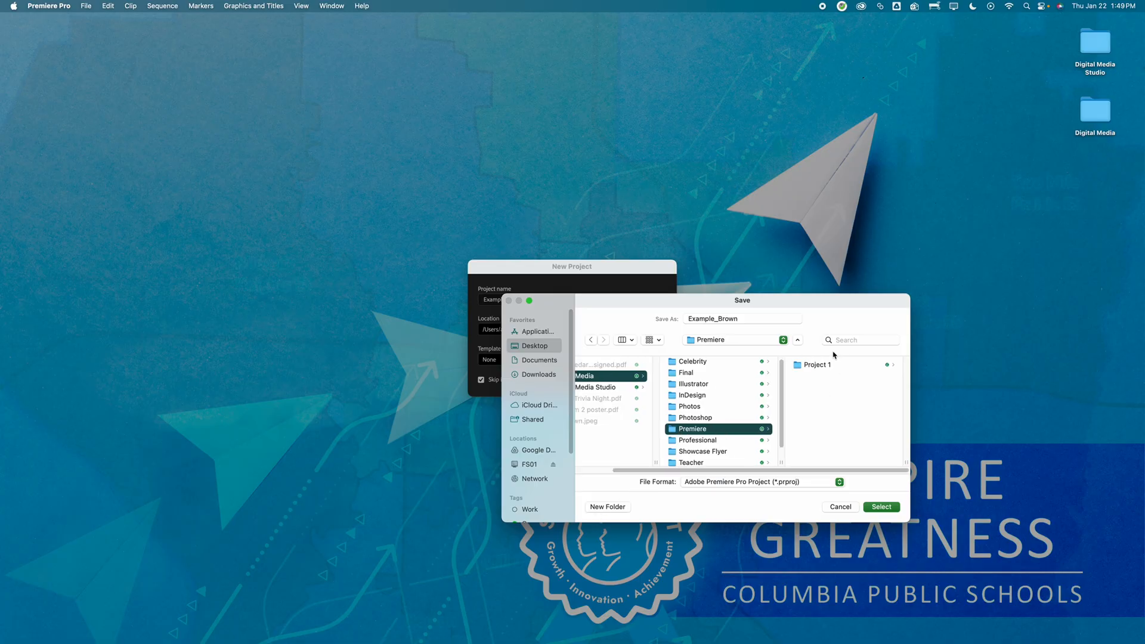
Make a folder named Example inside the Premiere folder and create the project in it.
{"action": "left_click", "coordinate": [611, 510]}
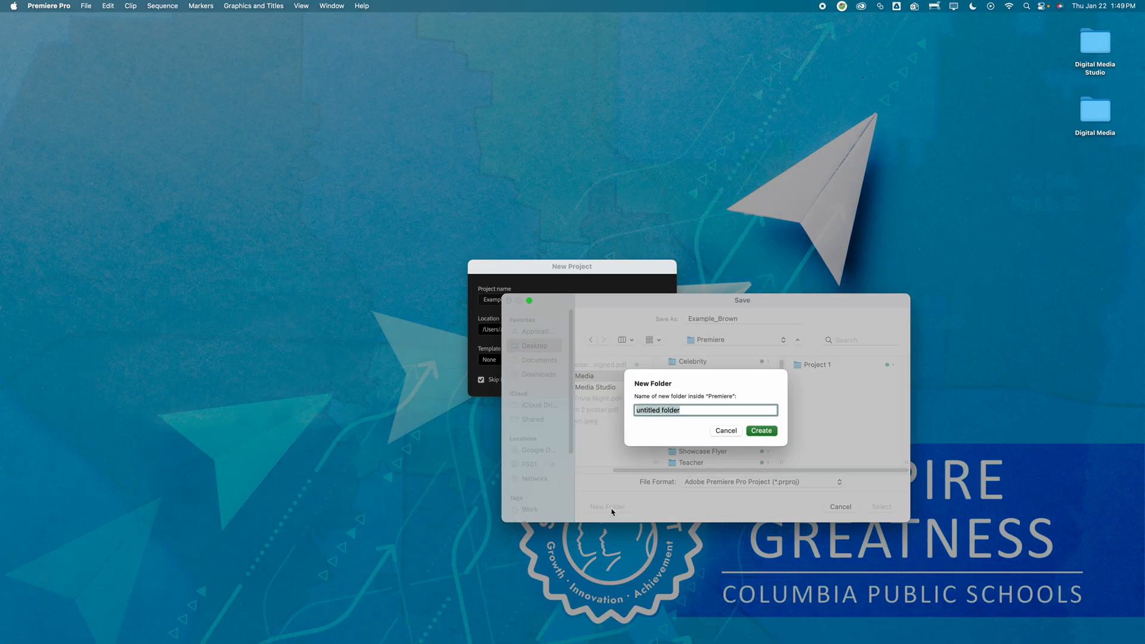
{"action": "type", "text": "Example"}
{"action": "key", "text": "Return"}
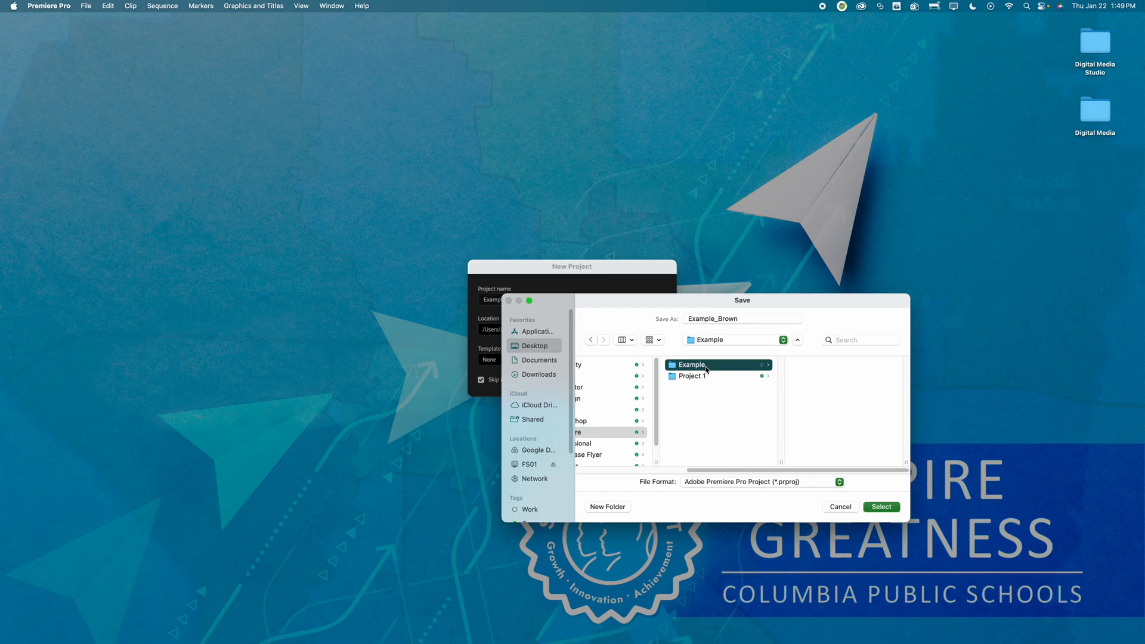
{"action": "left_click", "coordinate": [892, 509]}
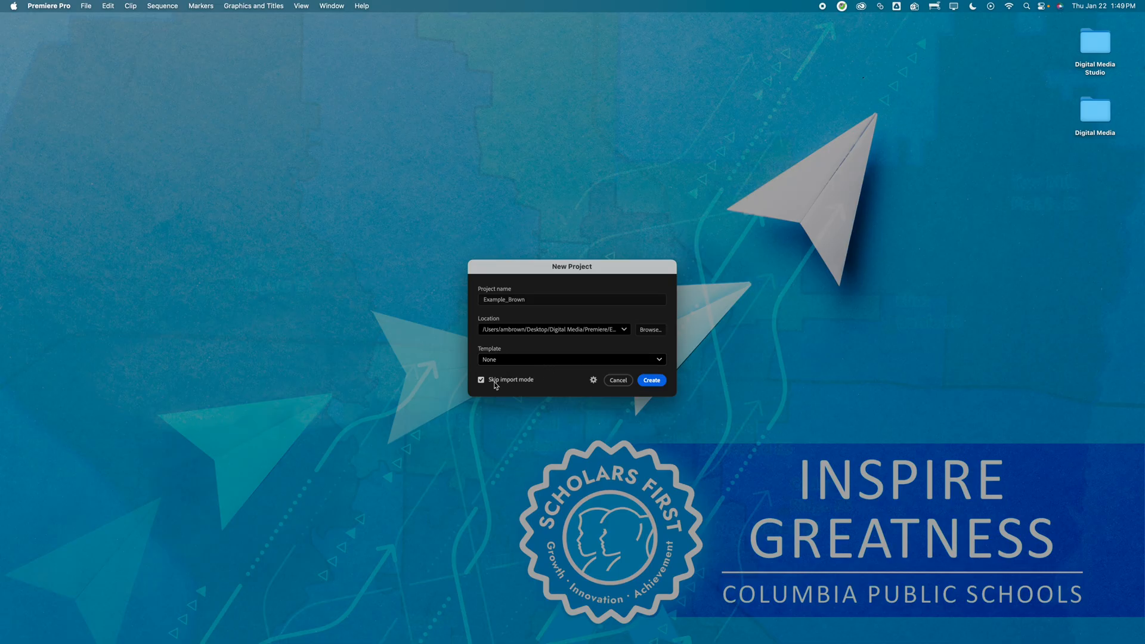
{"action": "left_click", "coordinate": [652, 380]}
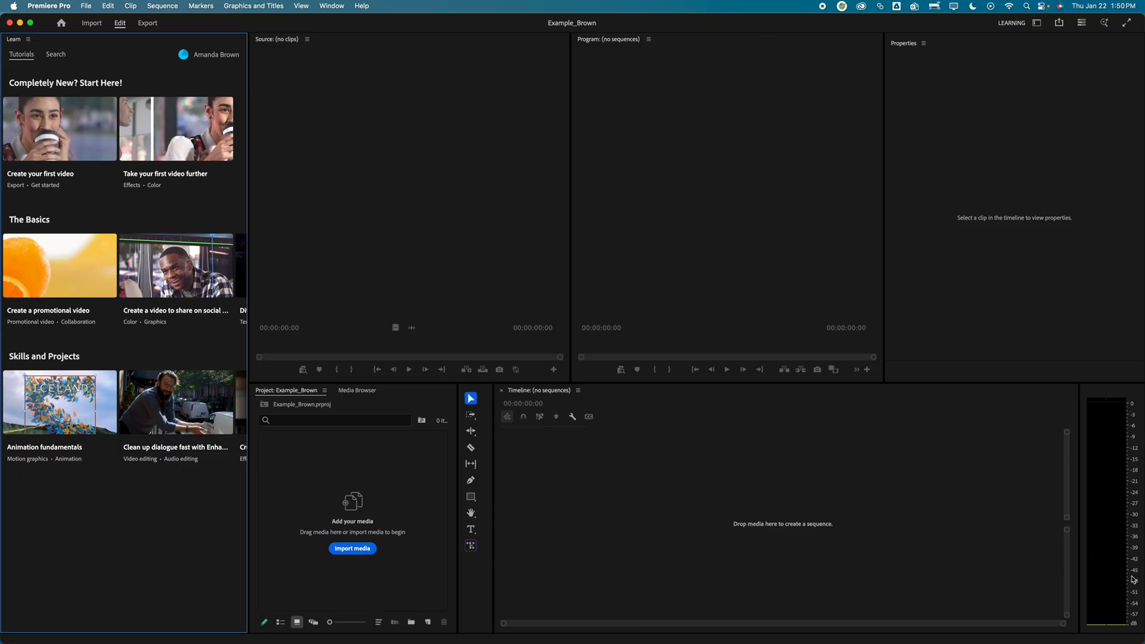
Switch to the Essentials workspace and dismiss the Film Impact settings error notifications.
{"action": "left_click", "coordinate": [332, 6]}
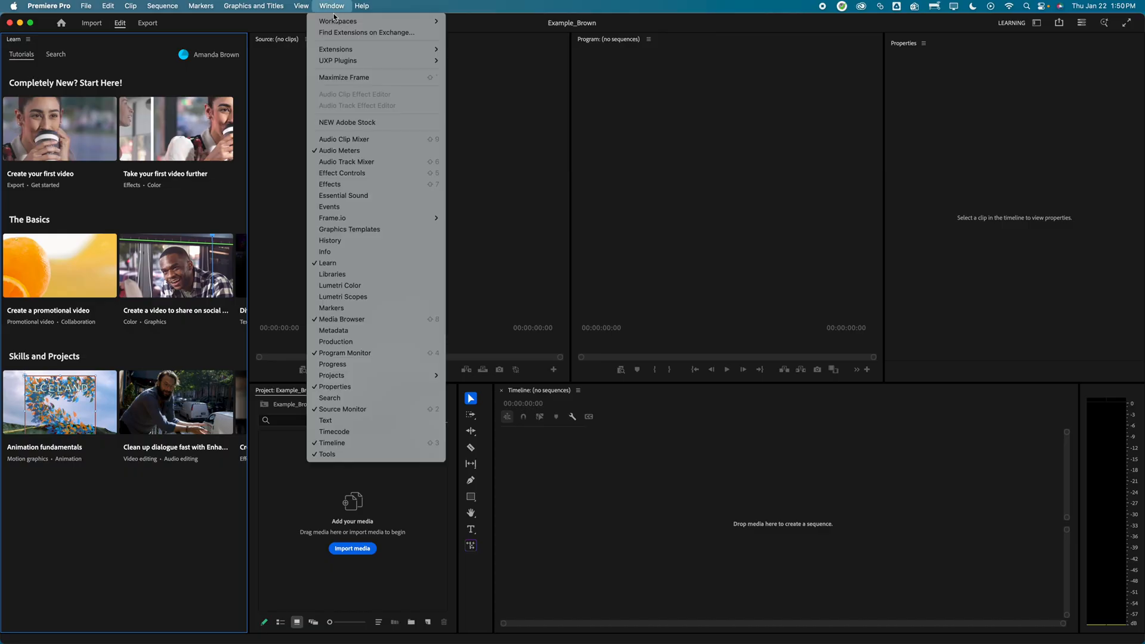
{"action": "mouse_move", "coordinate": [334, 20]}
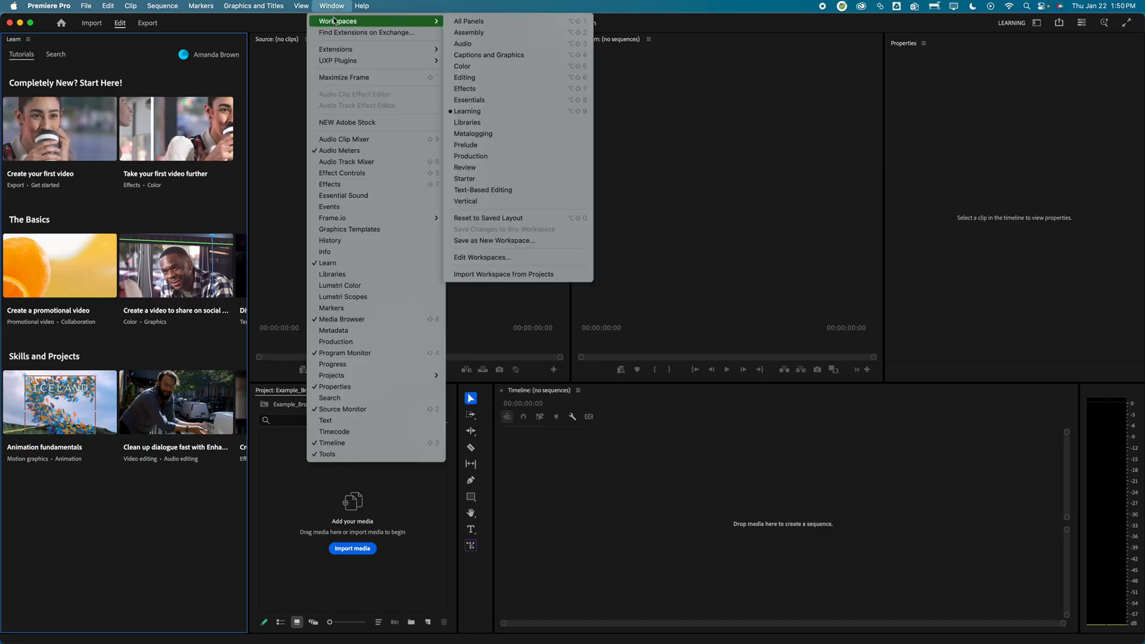
{"action": "left_click", "coordinate": [528, 102]}
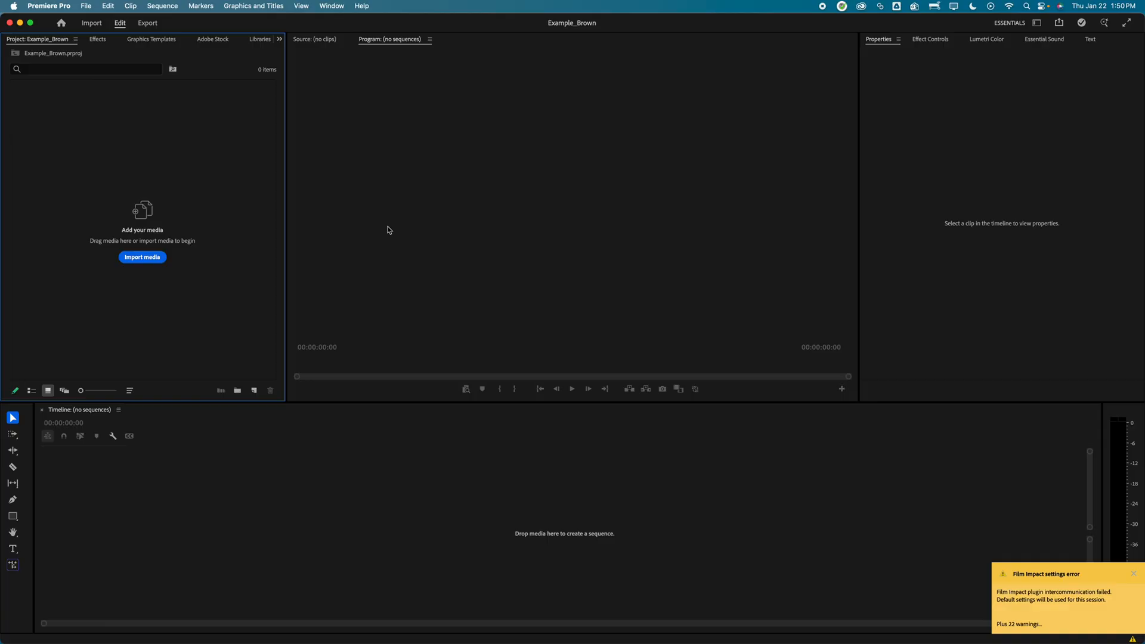
{"action": "left_click", "coordinate": [1132, 575]}
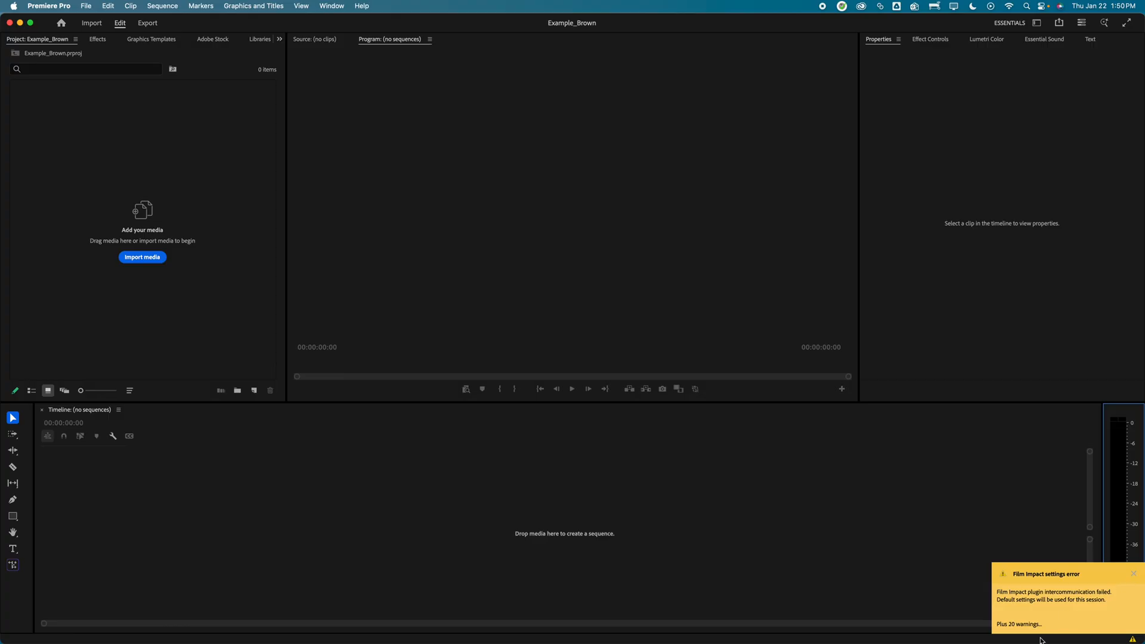
{"action": "left_click", "coordinate": [1135, 573]}
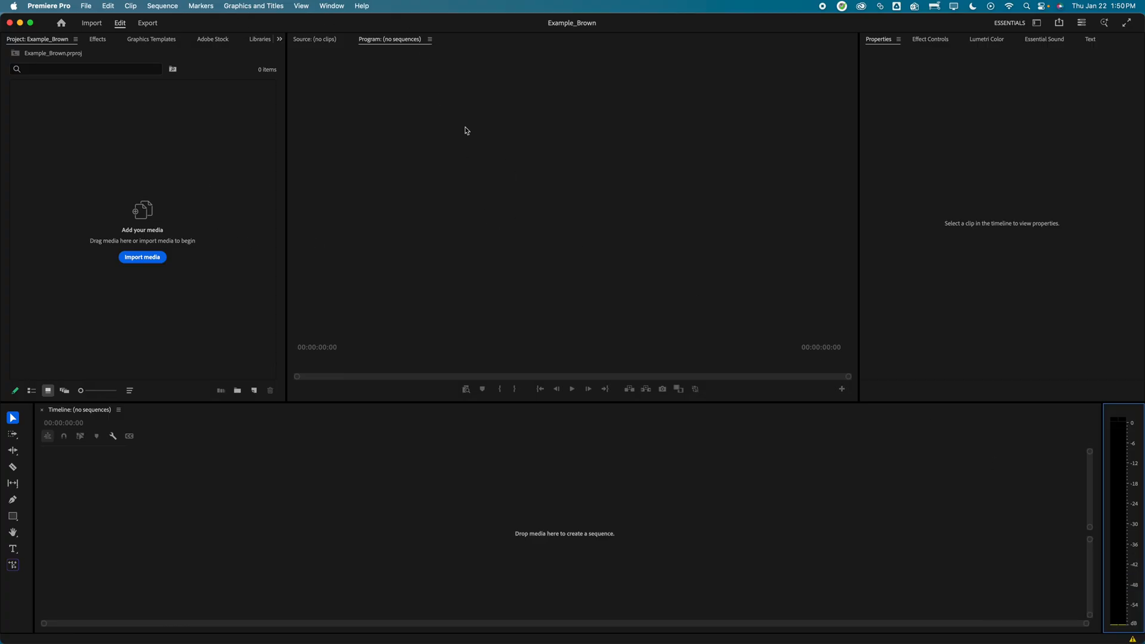
Undock the Graphics Templates panel, move it over the Program monitor, and close it.
{"action": "left_click", "coordinate": [152, 40]}
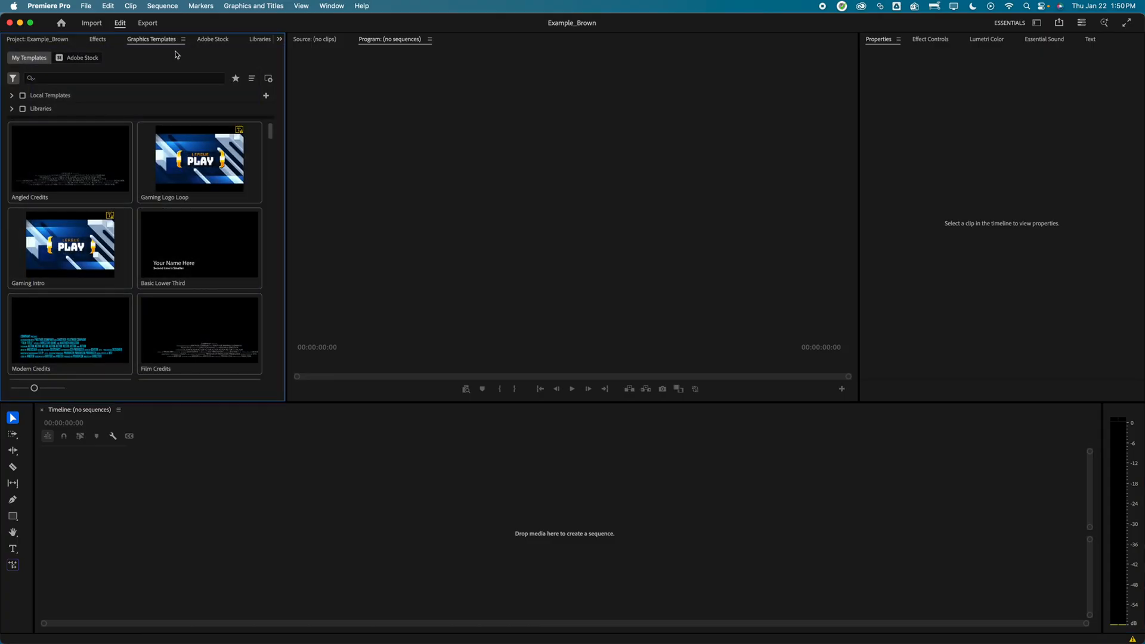
{"action": "left_click", "coordinate": [183, 40]}
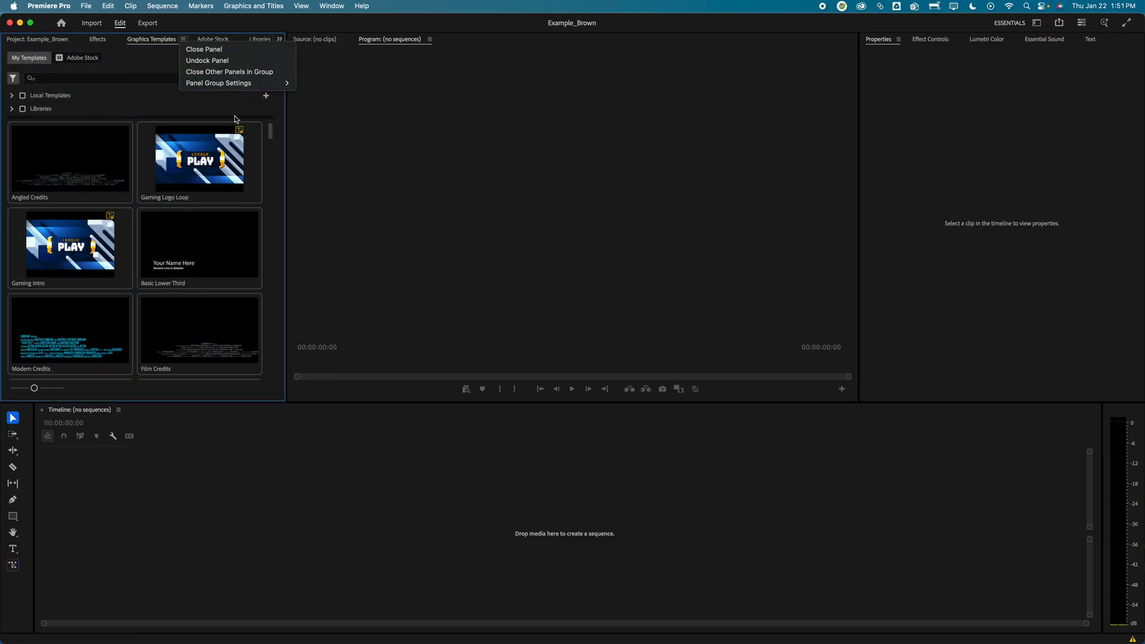
{"action": "left_click", "coordinate": [235, 61]}
{"action": "left_click_drag", "start_coordinate": [142, 22], "coordinate": [596, 128]}
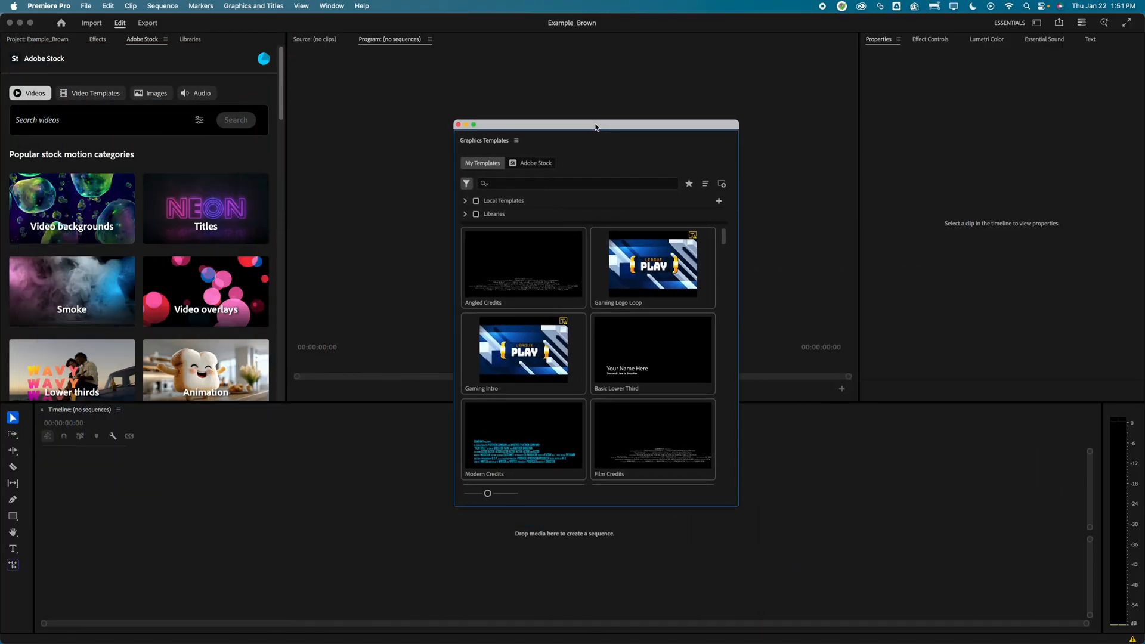
{"action": "left_click", "coordinate": [458, 124]}
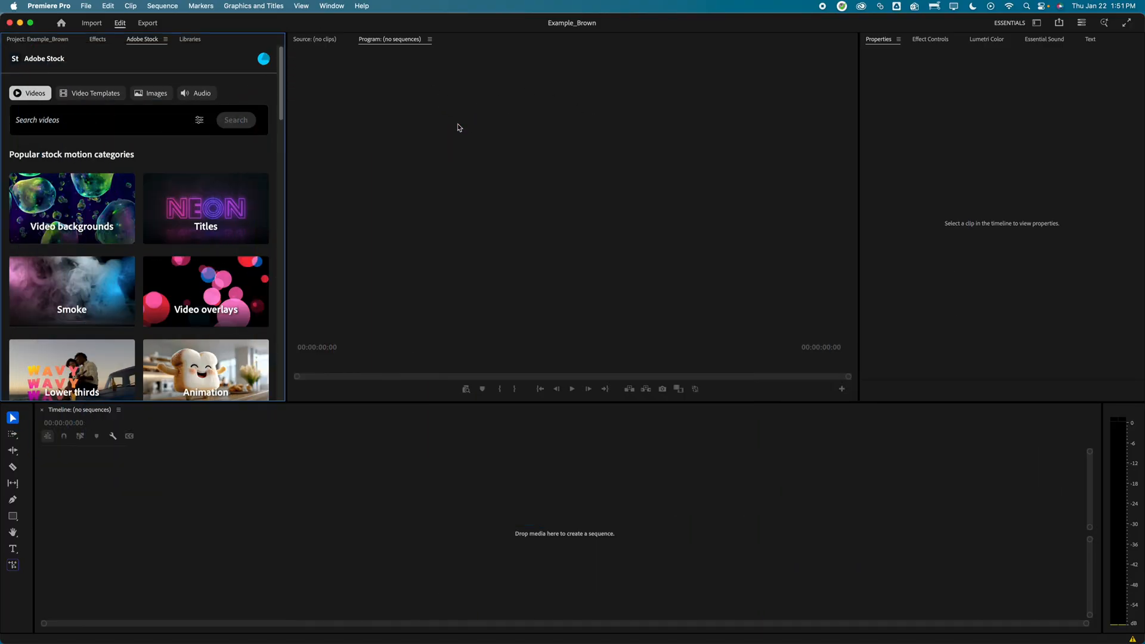
Switch to the Effects workspace and return to the Essentials workspace.
{"action": "left_click", "coordinate": [332, 6]}
{"action": "mouse_move", "coordinate": [337, 22]}
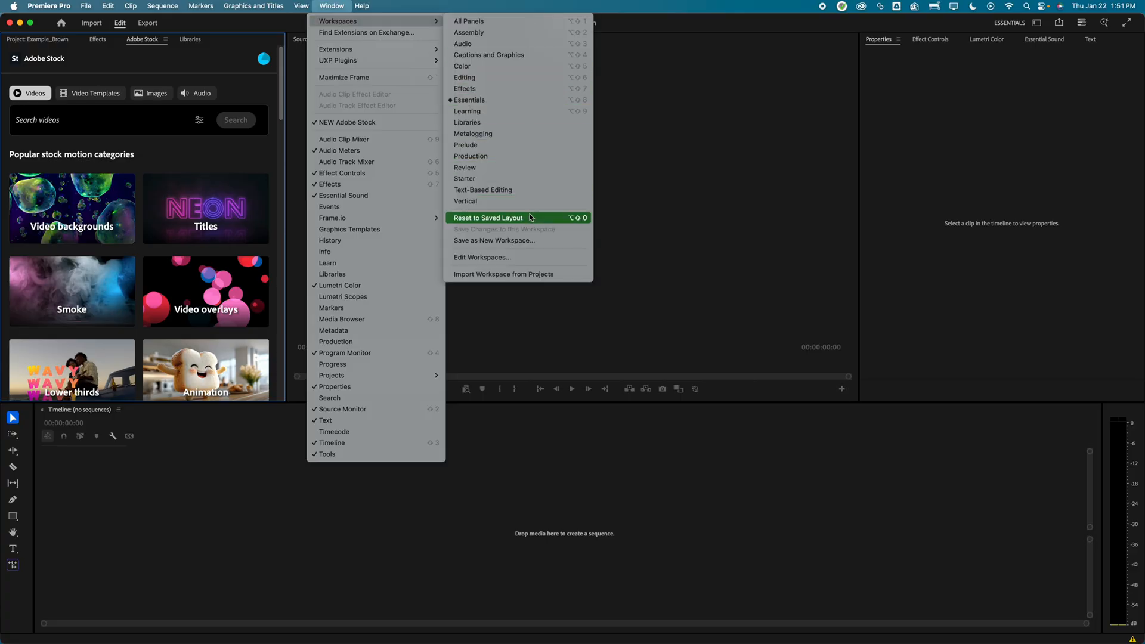
{"action": "left_click", "coordinate": [477, 89]}
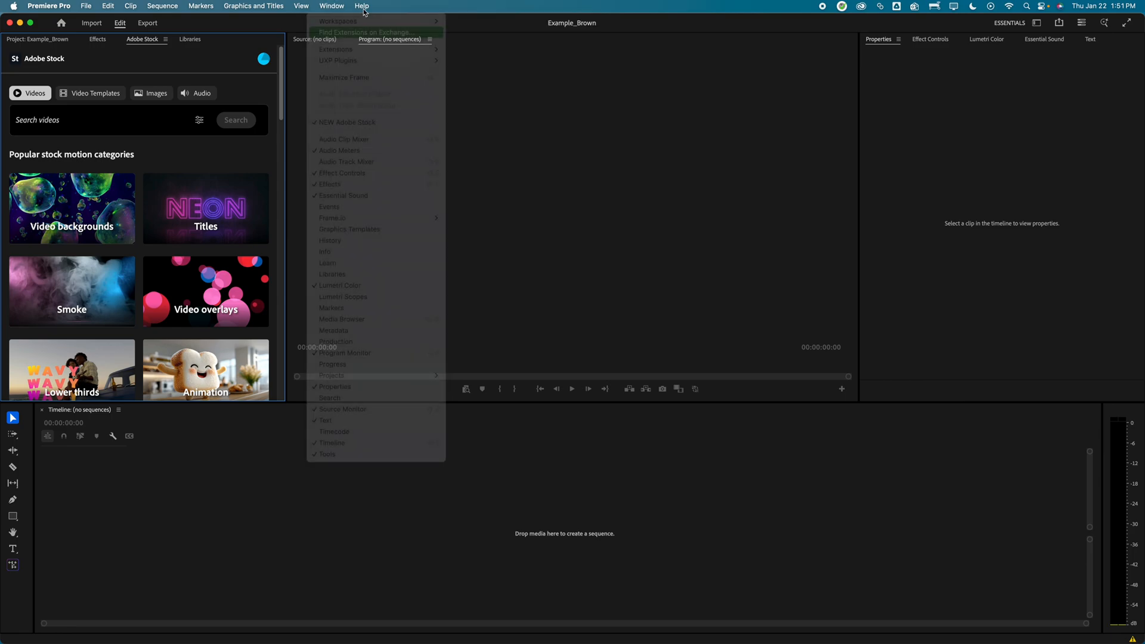
{"action": "left_click", "coordinate": [332, 6]}
{"action": "mouse_move", "coordinate": [370, 21]}
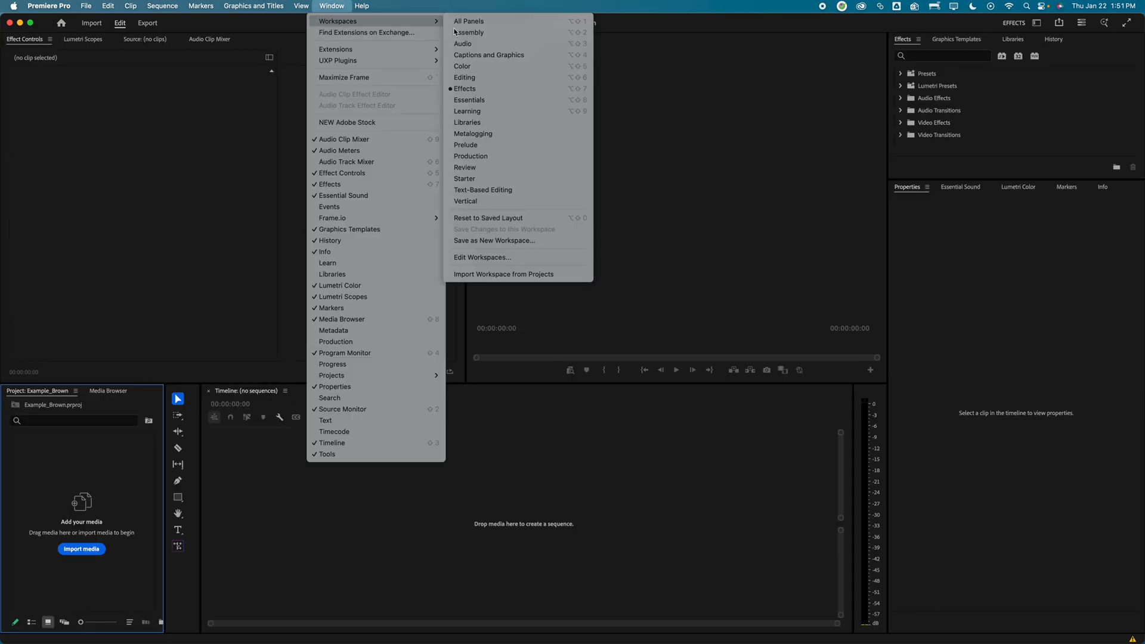
{"action": "left_click", "coordinate": [497, 103]}
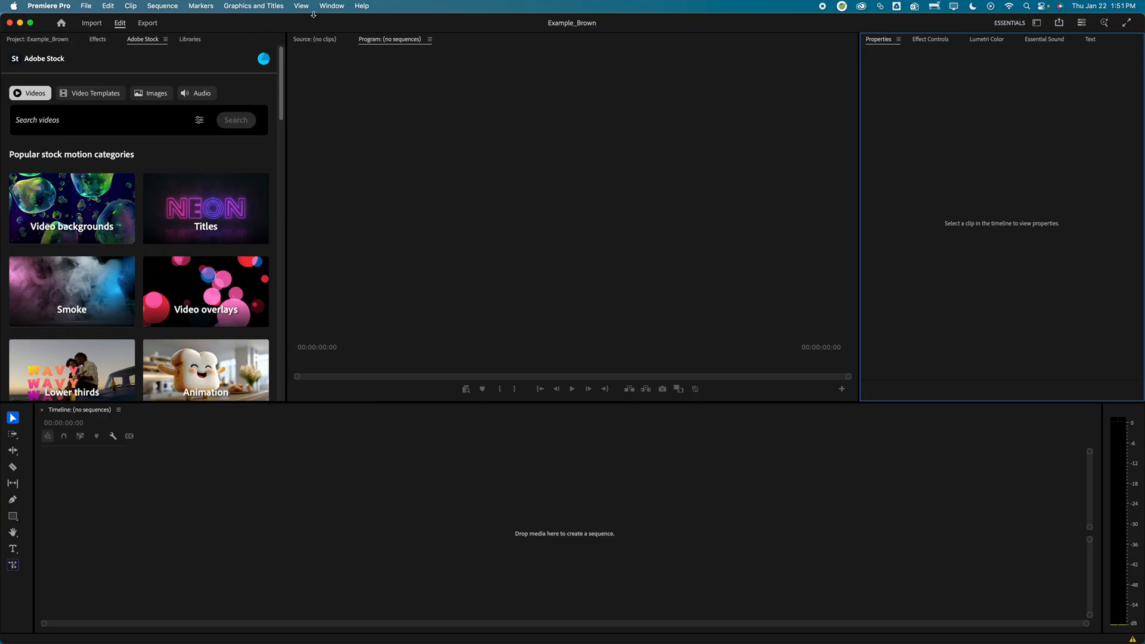
Show the Info panel in the Essentials workspace.
{"action": "left_click", "coordinate": [330, 7]}
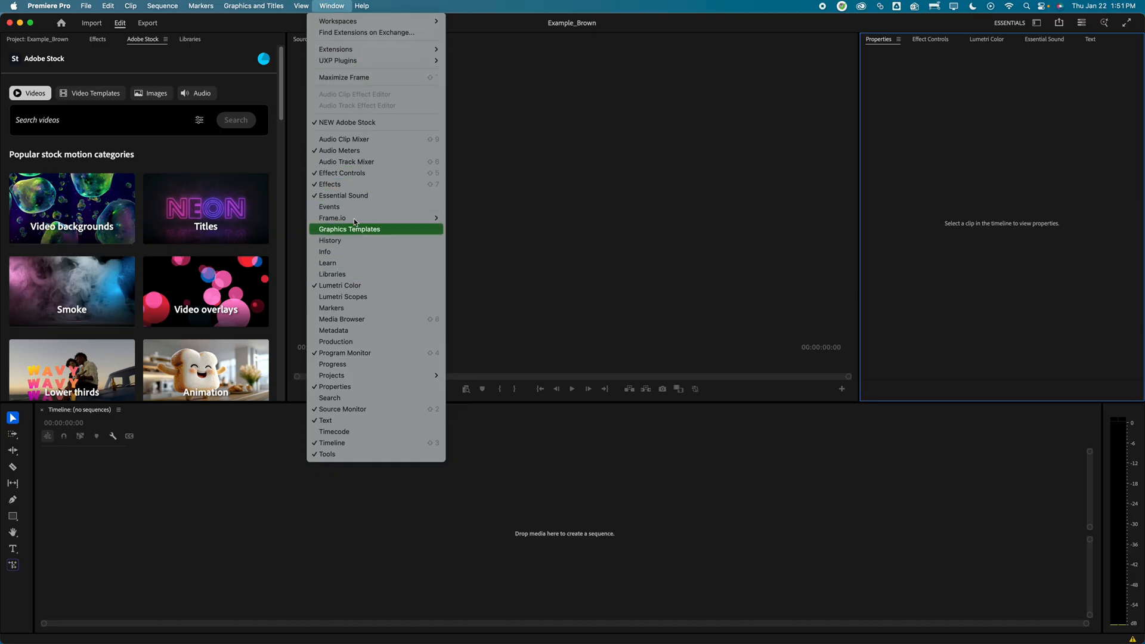
{"action": "mouse_move", "coordinate": [355, 377]}
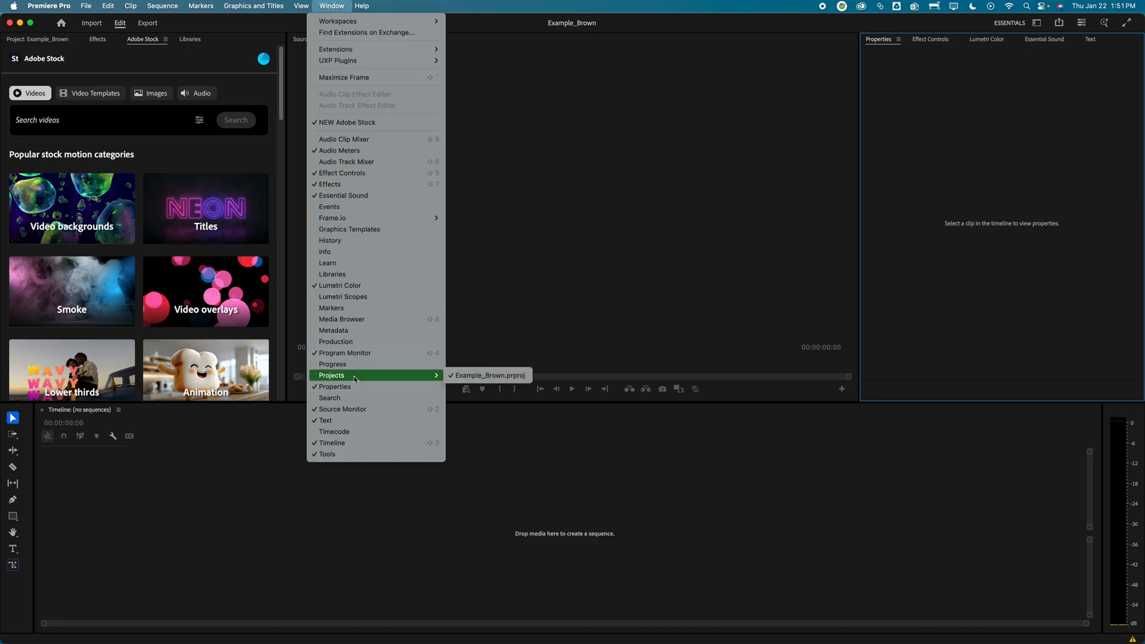
{"action": "left_click", "coordinate": [351, 247]}
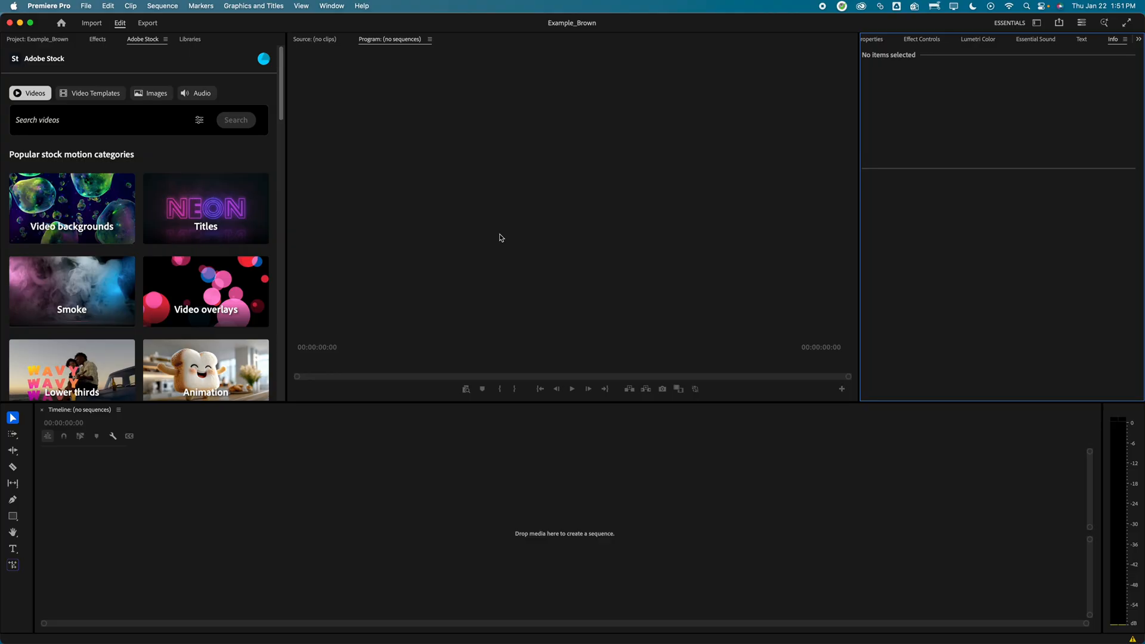
Switch to the Editing workspace and make the empty timeline the active panel.
{"action": "left_click", "coordinate": [333, 6]}
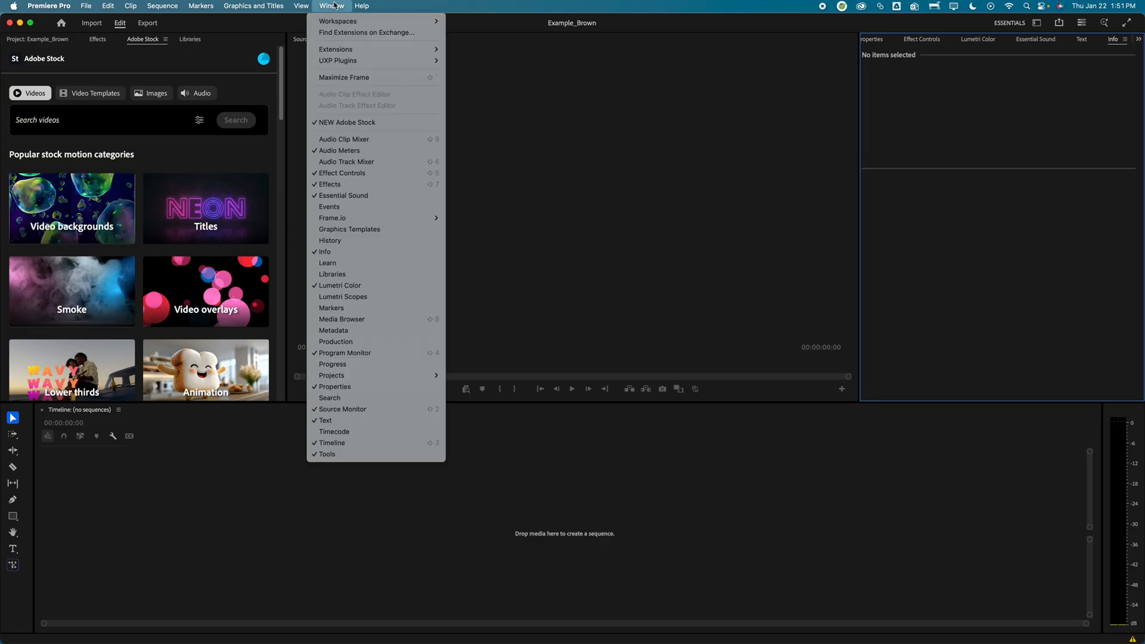
{"action": "mouse_move", "coordinate": [358, 21]}
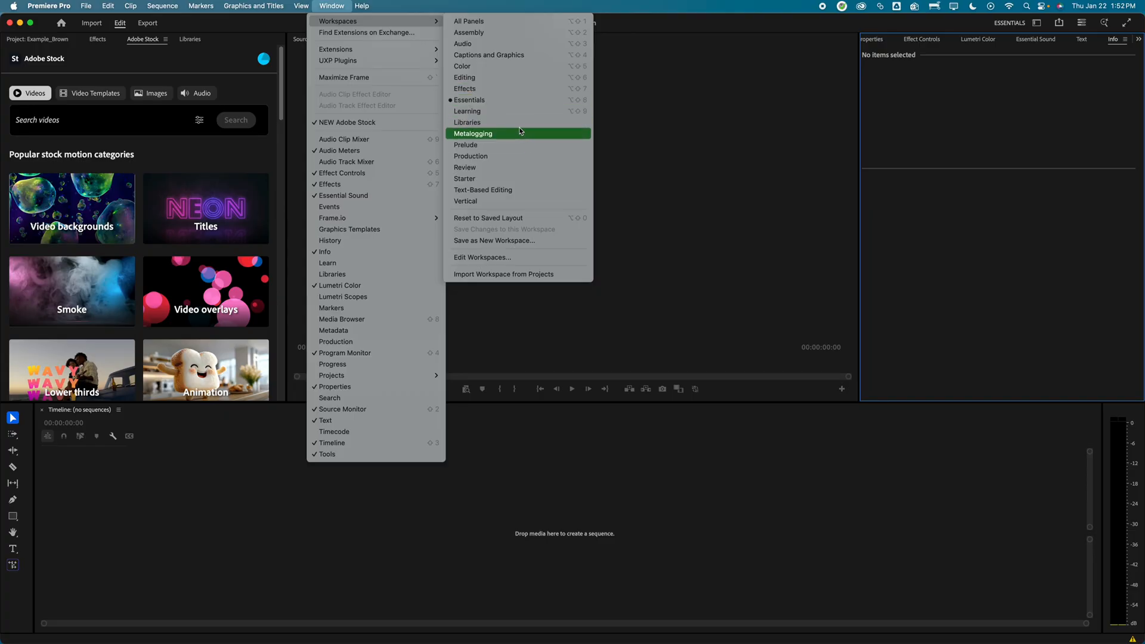
{"action": "left_click", "coordinate": [510, 80]}
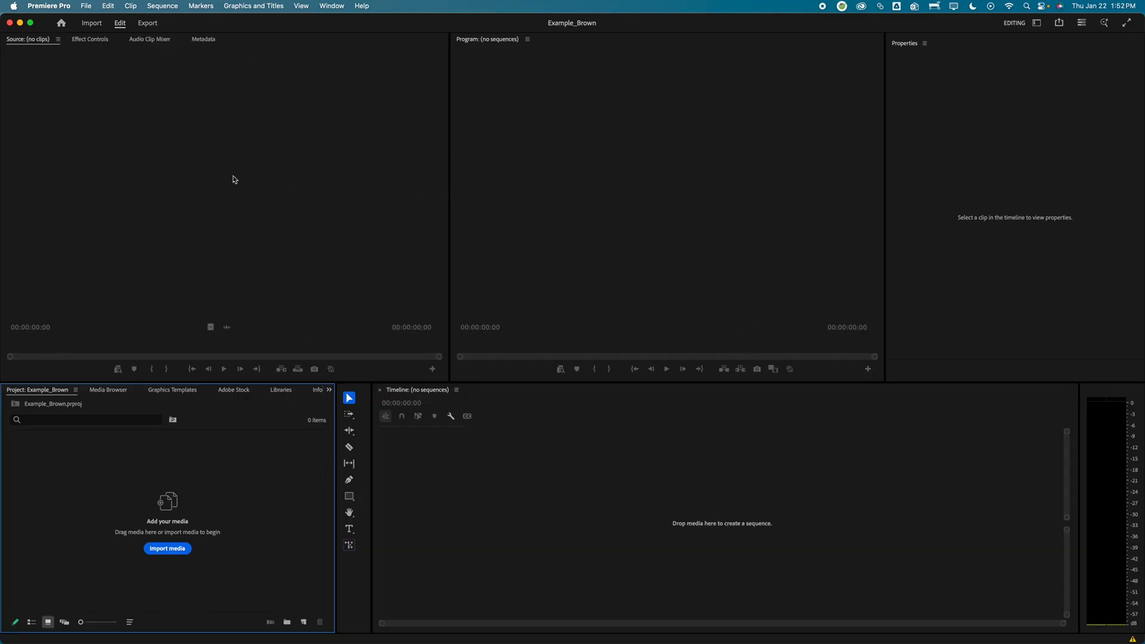
{"action": "left_click", "coordinate": [420, 467]}
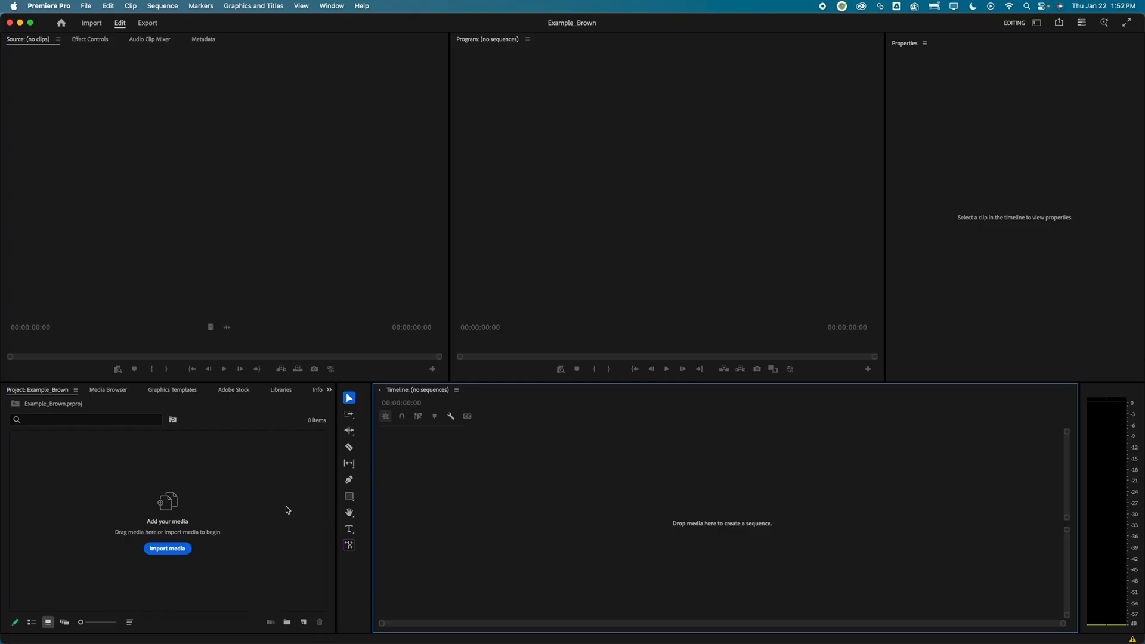
Create a new sequence named "Example" with the HD 1080p 23.976 fps preset.
{"action": "left_click", "coordinate": [304, 623]}
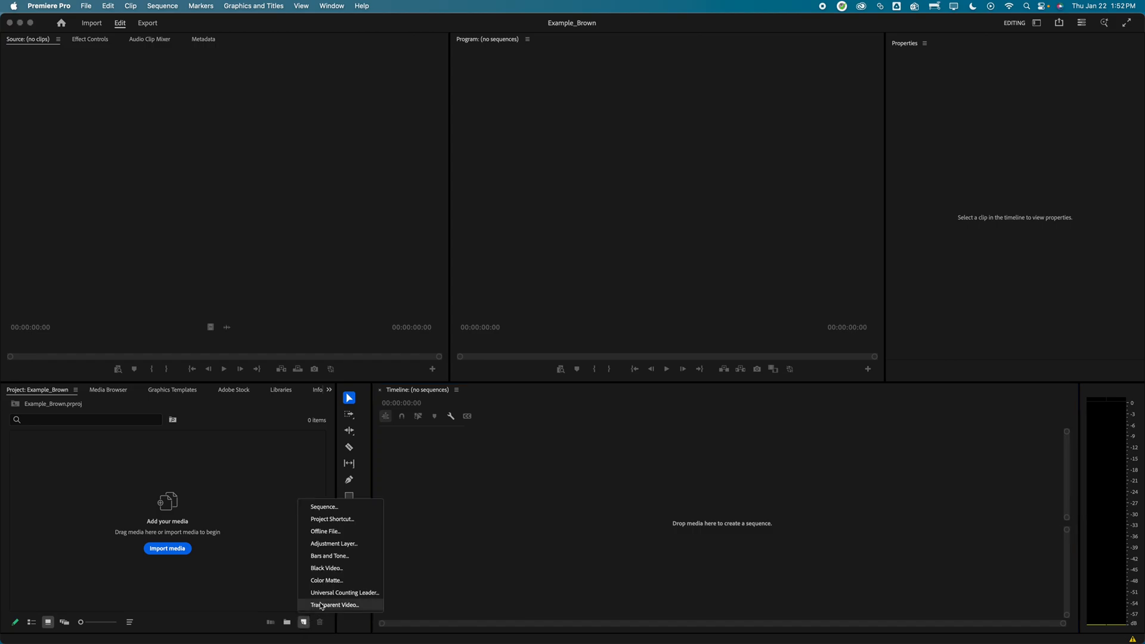
{"action": "left_click", "coordinate": [348, 513]}
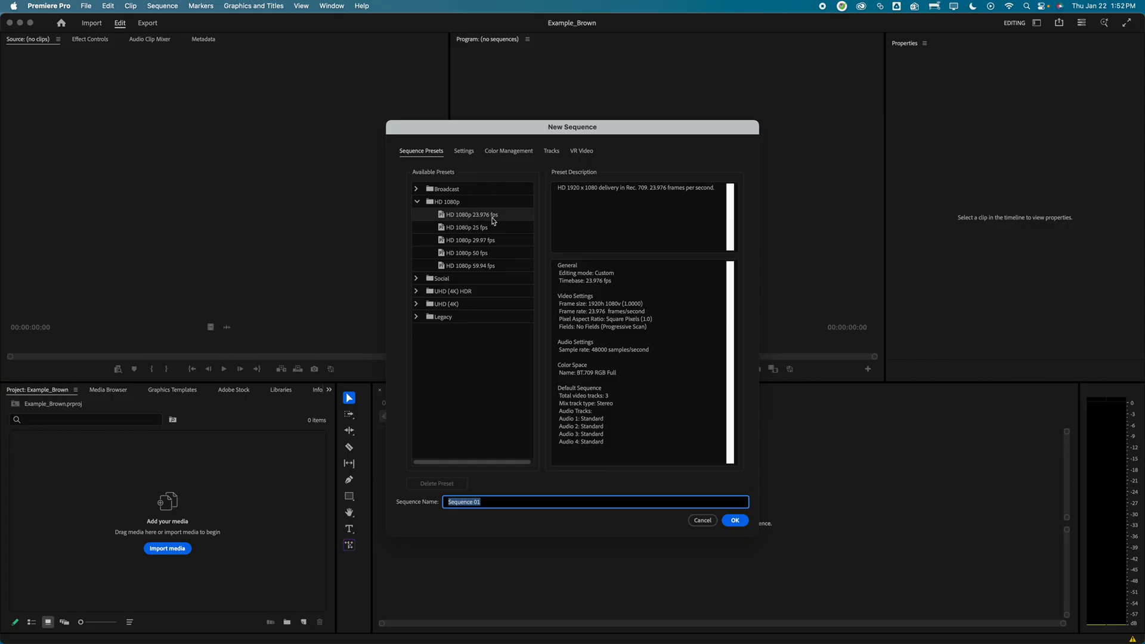
{"action": "left_click", "coordinate": [416, 204]}
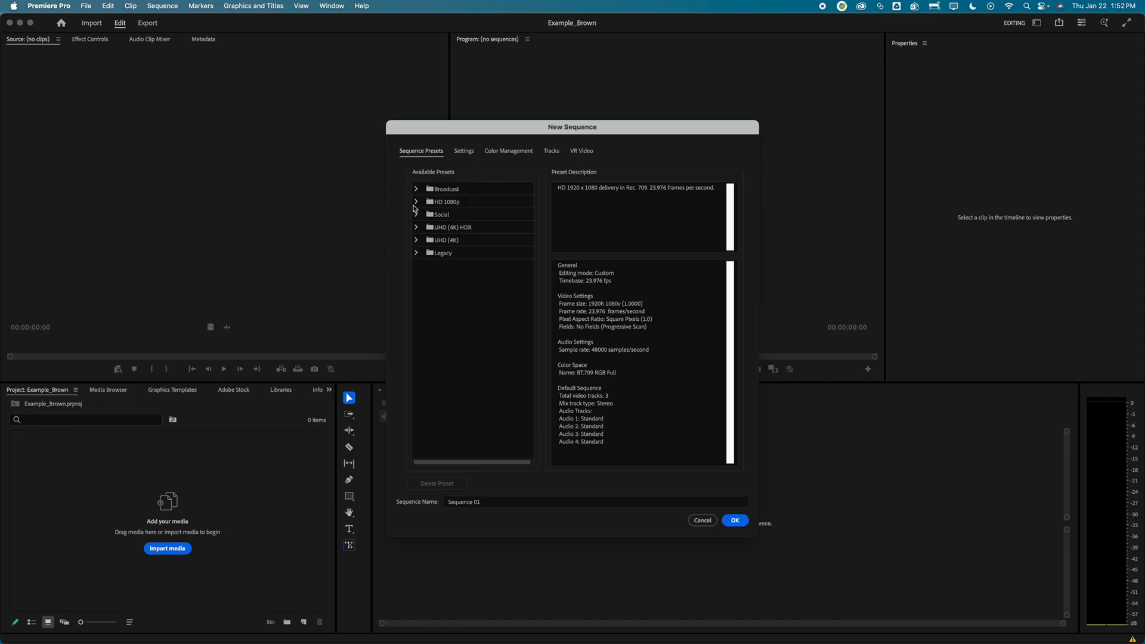
{"action": "left_click", "coordinate": [417, 202]}
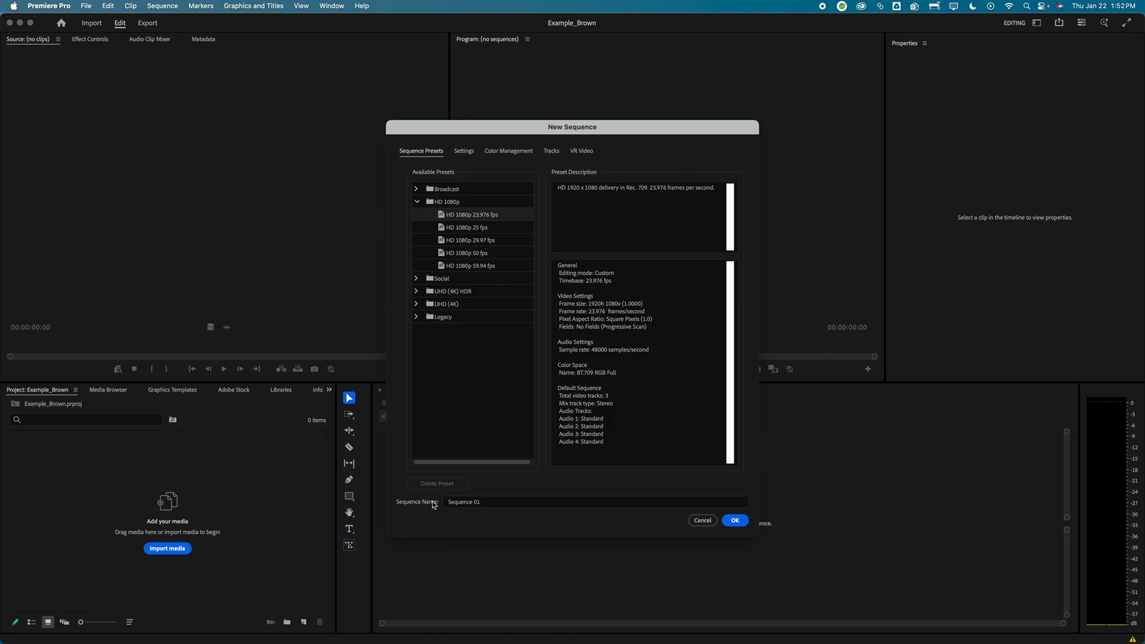
{"action": "left_click", "coordinate": [492, 501]}
{"action": "left_click_drag", "start_coordinate": [493, 501], "coordinate": [433, 500]}
{"action": "type", "text": "Example"}
{"action": "key", "text": "Return"}
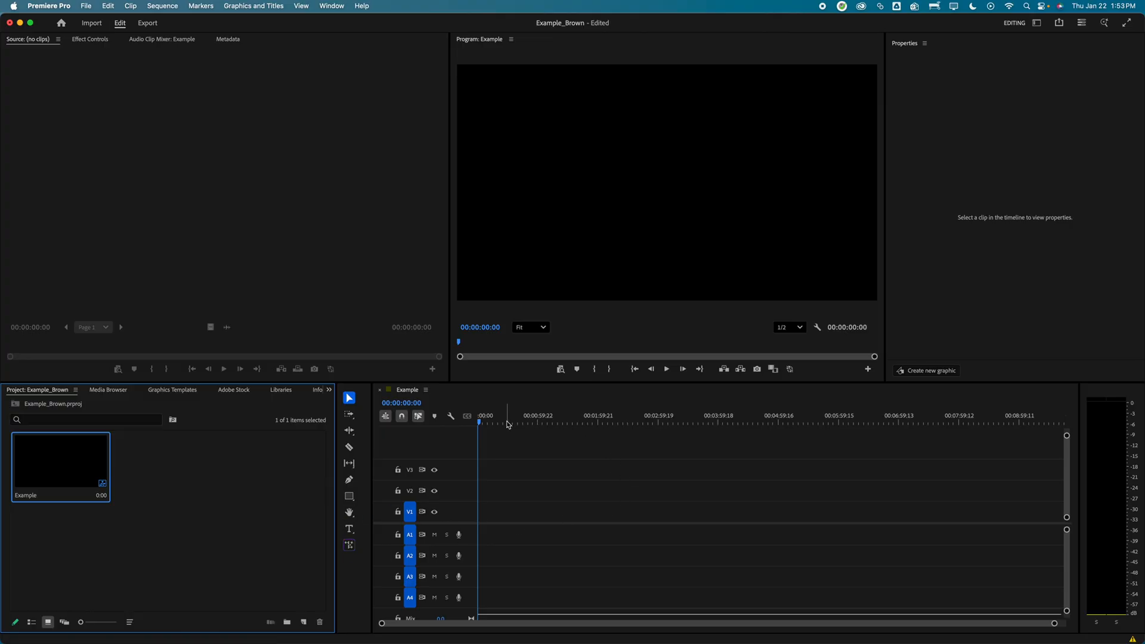
Scrub the playhead along the Example timeline and leave it at about 00:00:49:22.
{"action": "mouse_move", "coordinate": [481, 424]}
{"action": "left_mouse_down"}
{"action": "mouse_move", "coordinate": [800, 435]}
{"action": "mouse_move", "coordinate": [488, 436]}
{"action": "left_mouse_up"}
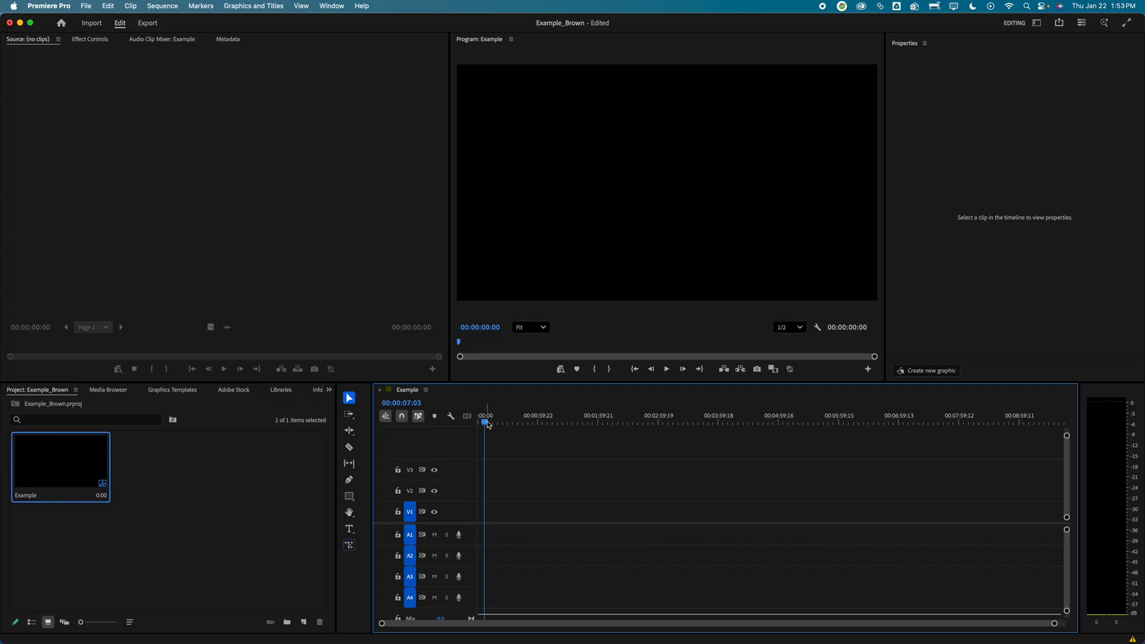
{"action": "left_click_drag", "start_coordinate": [487, 424], "coordinate": [561, 427]}
{"action": "left_click_drag", "start_coordinate": [561, 427], "coordinate": [528, 425]}
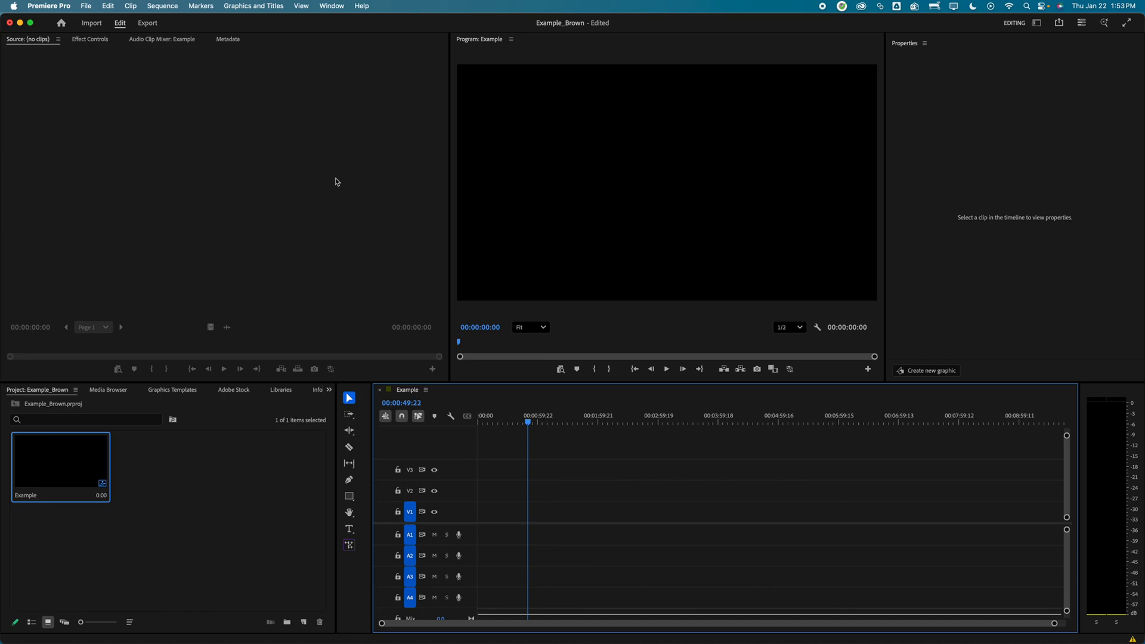
Close the Metadata and Audio Clip Mixer panels, leaving Effect Controls shown beside the Source monitor.
{"action": "left_click", "coordinate": [91, 39]}
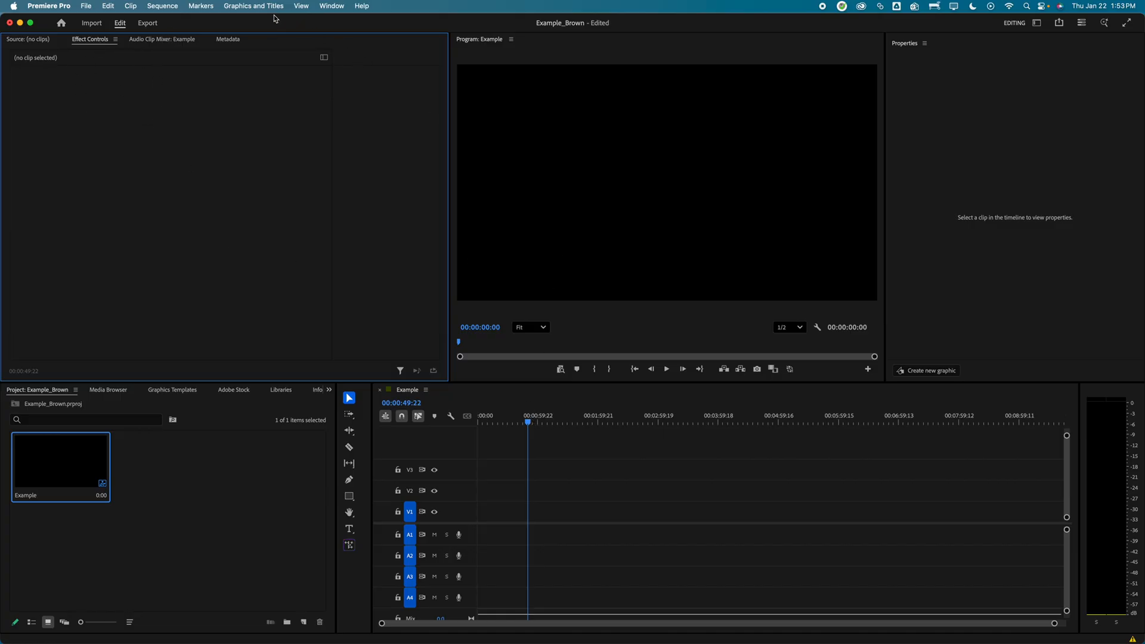
{"action": "left_click", "coordinate": [227, 40]}
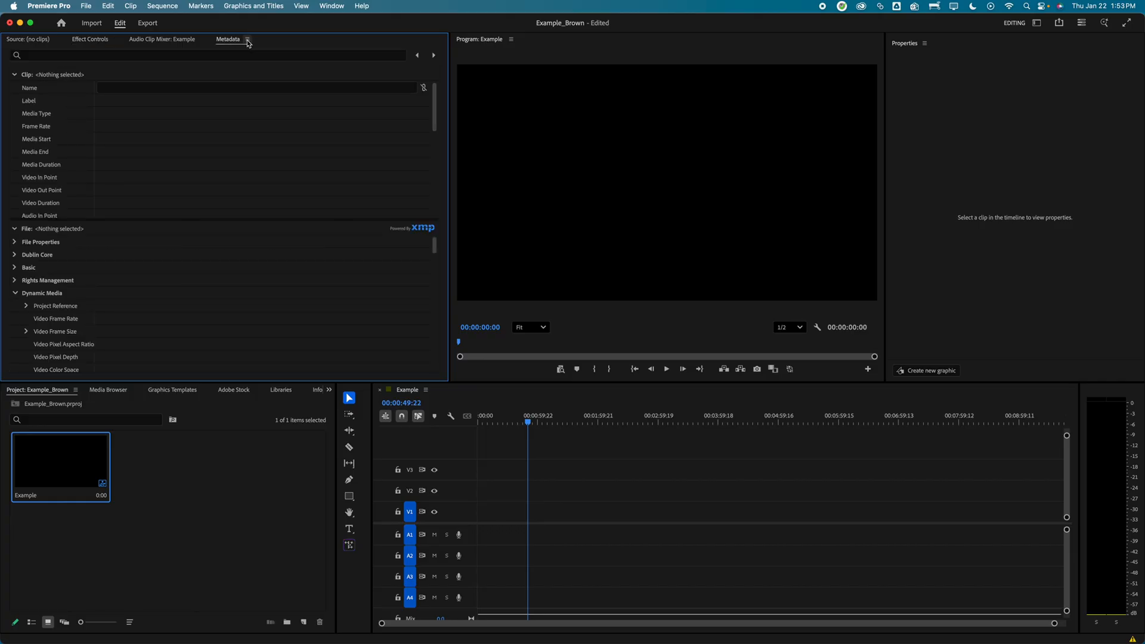
{"action": "left_click", "coordinate": [248, 40]}
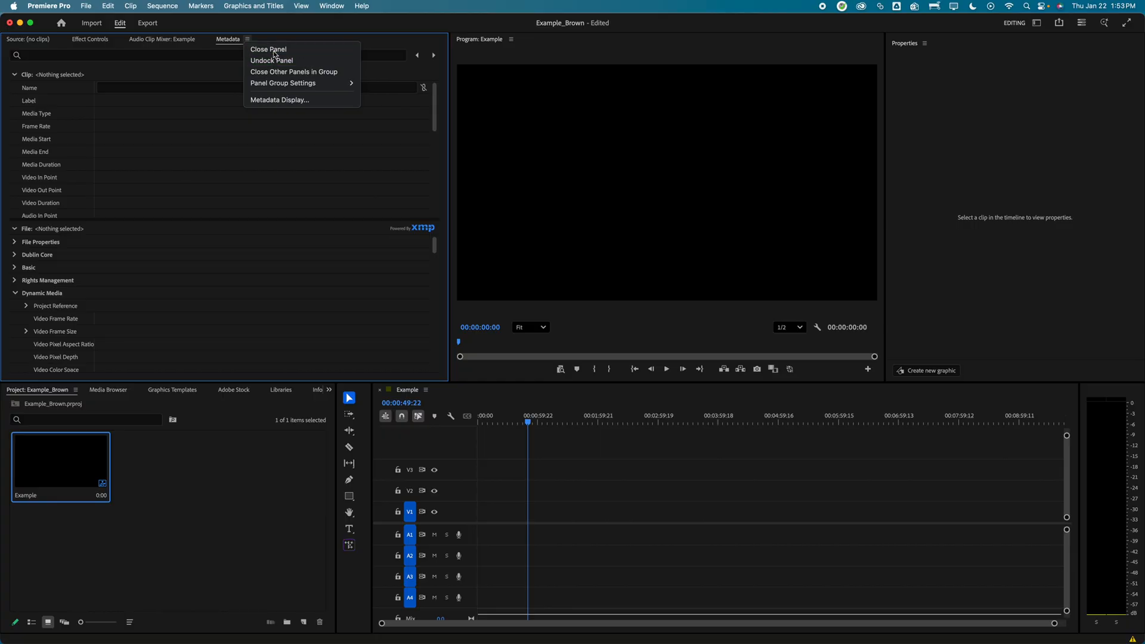
{"action": "left_click", "coordinate": [272, 50]}
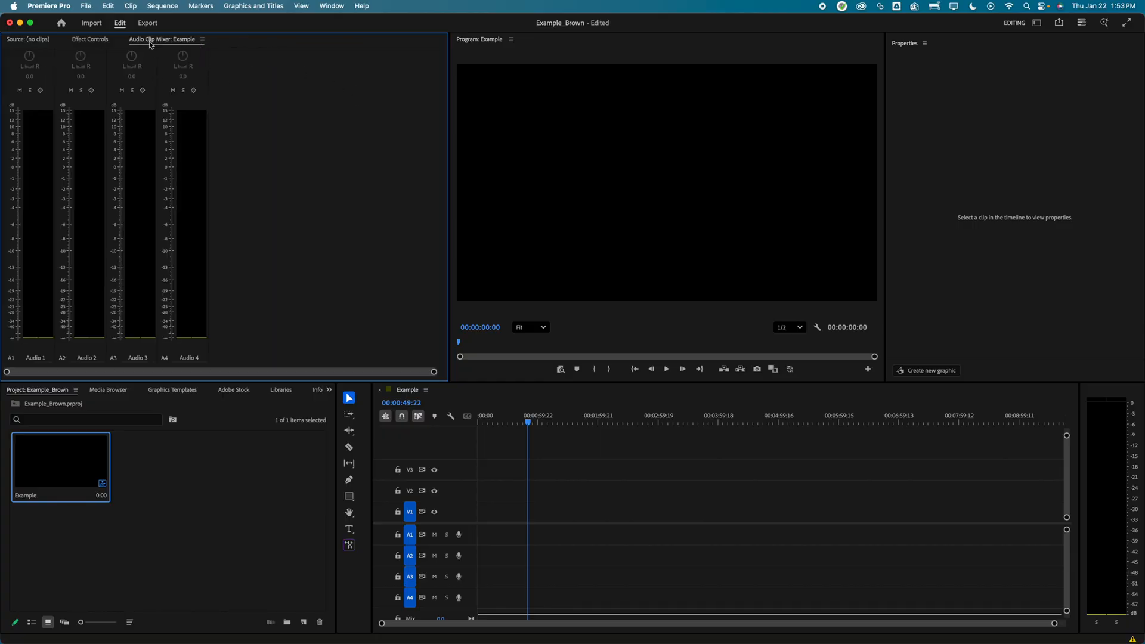
{"action": "left_click", "coordinate": [203, 40]}
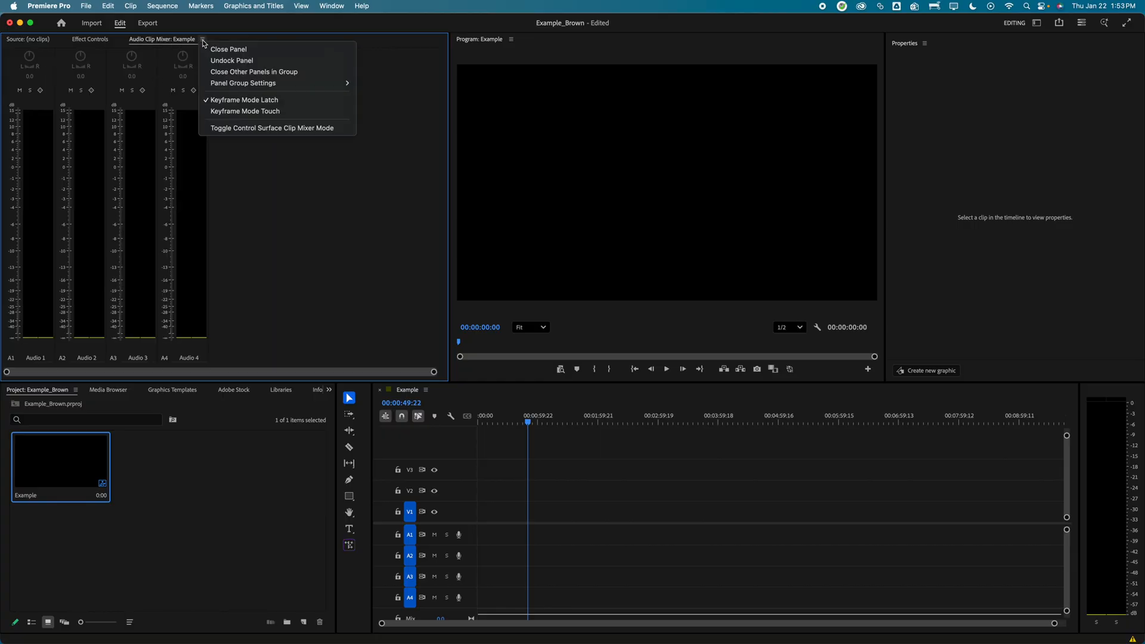
{"action": "left_click", "coordinate": [273, 50]}
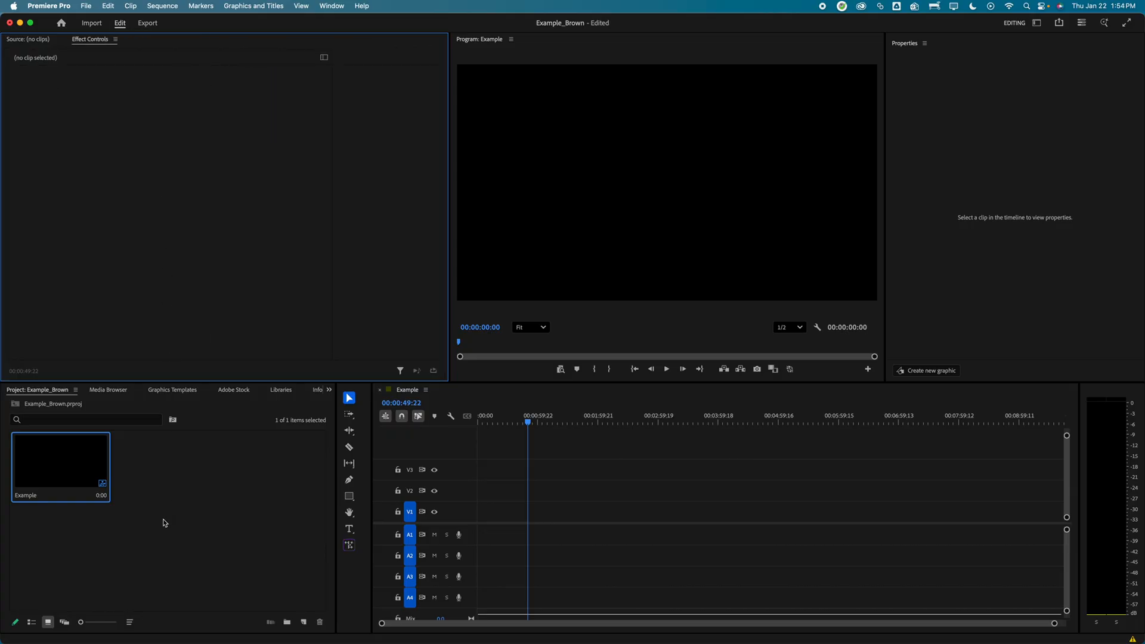
{"action": "left_click", "coordinate": [179, 545]}
{"action": "left_click", "coordinate": [305, 624]}
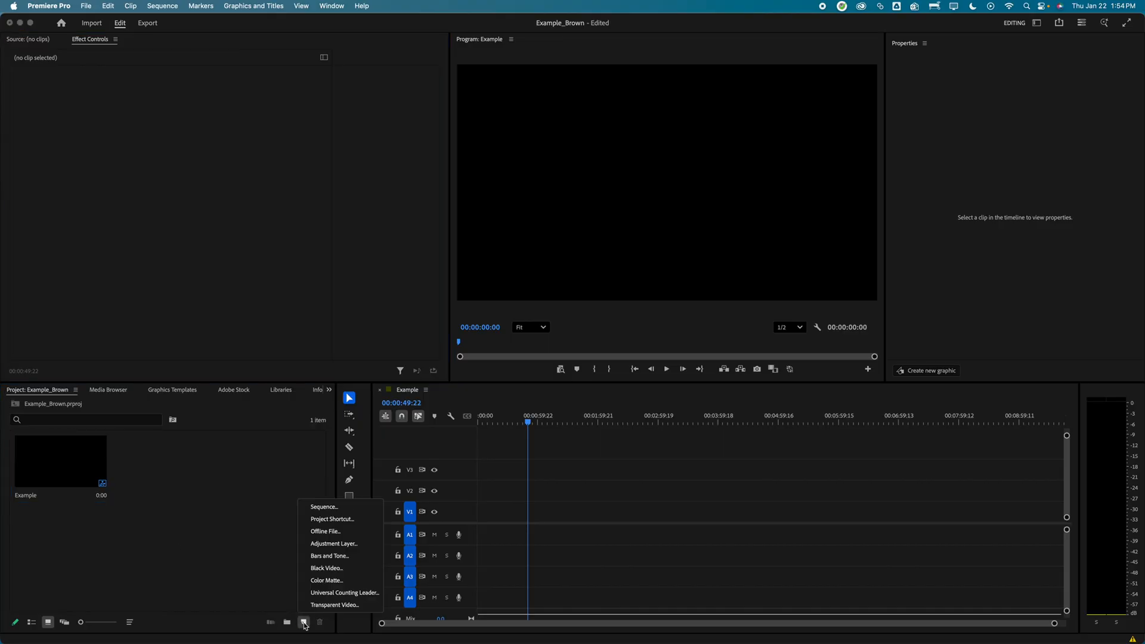
{"action": "left_click", "coordinate": [217, 569]}
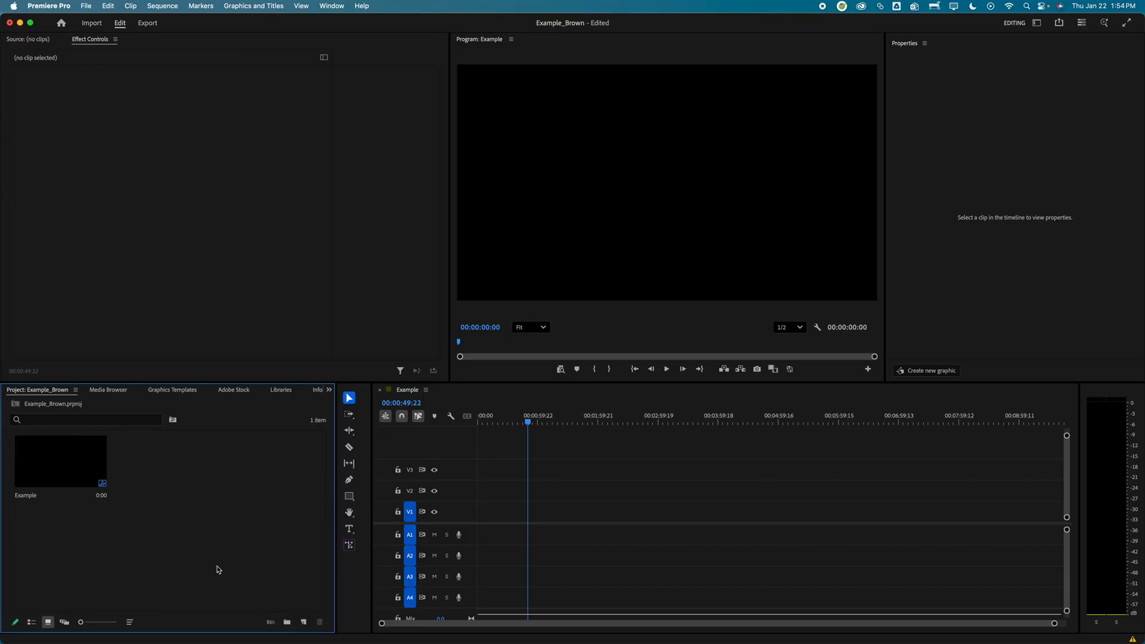
Start a media import and browse to Desktop > Digital Media > Photoshop > King Kong vs Godzilla.
{"action": "right_click", "coordinate": [208, 508]}
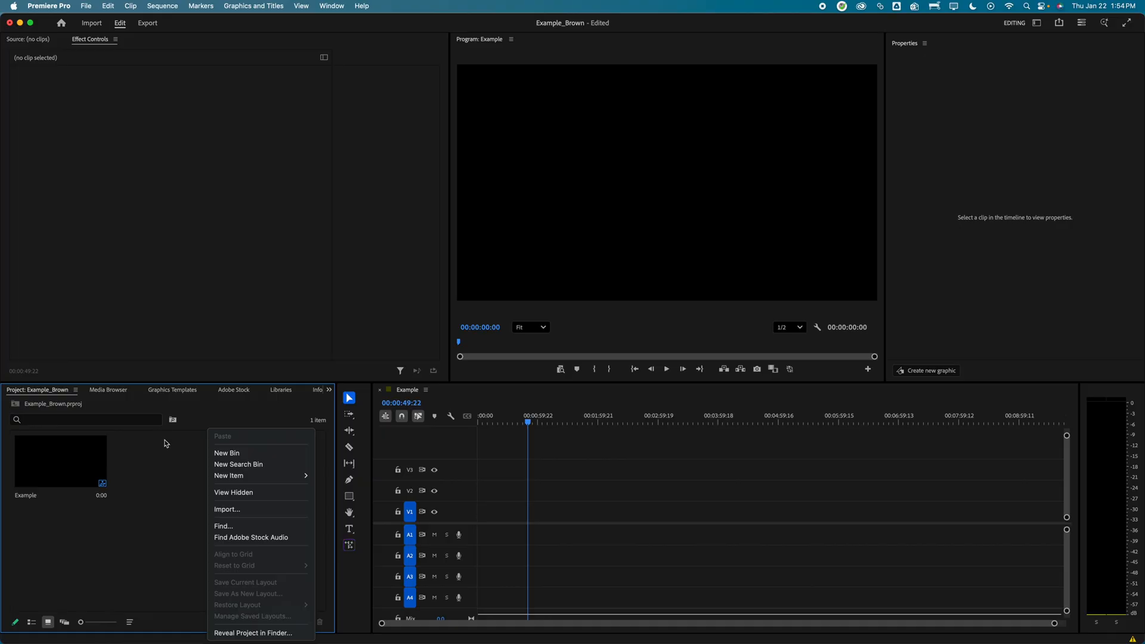
{"action": "left_click", "coordinate": [227, 514]}
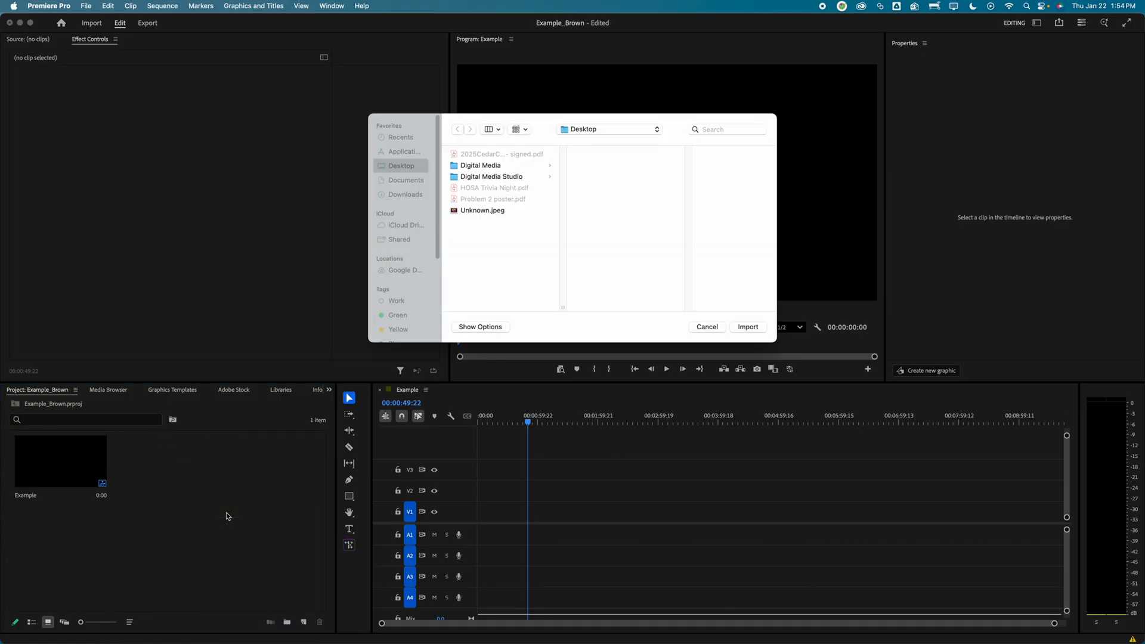
{"action": "left_click", "coordinate": [469, 166]}
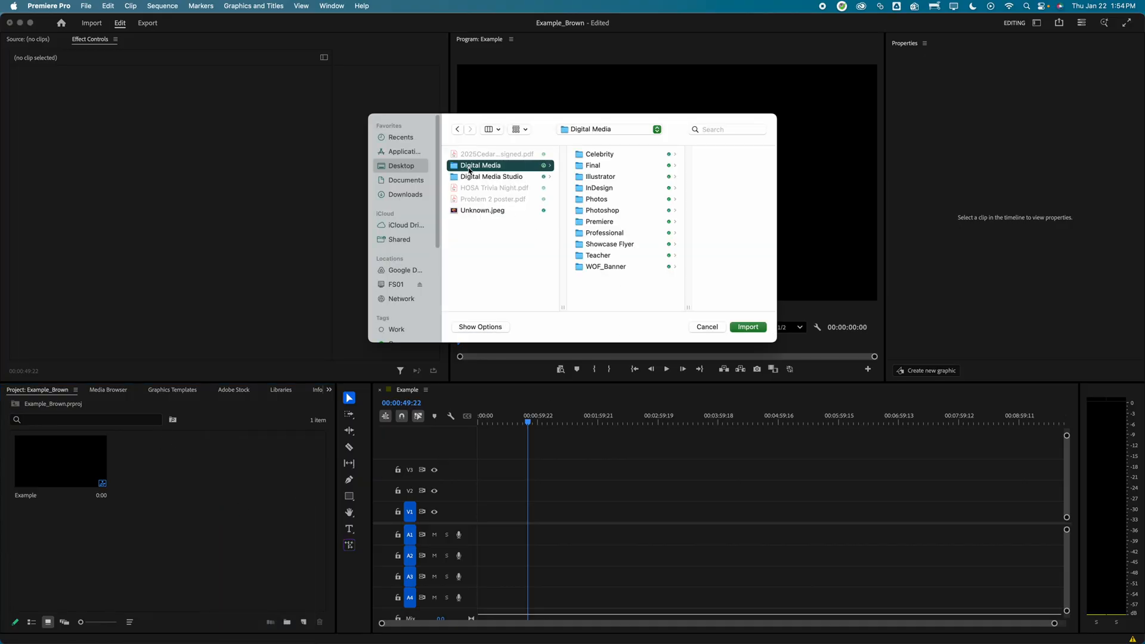
{"action": "left_click", "coordinate": [608, 213]}
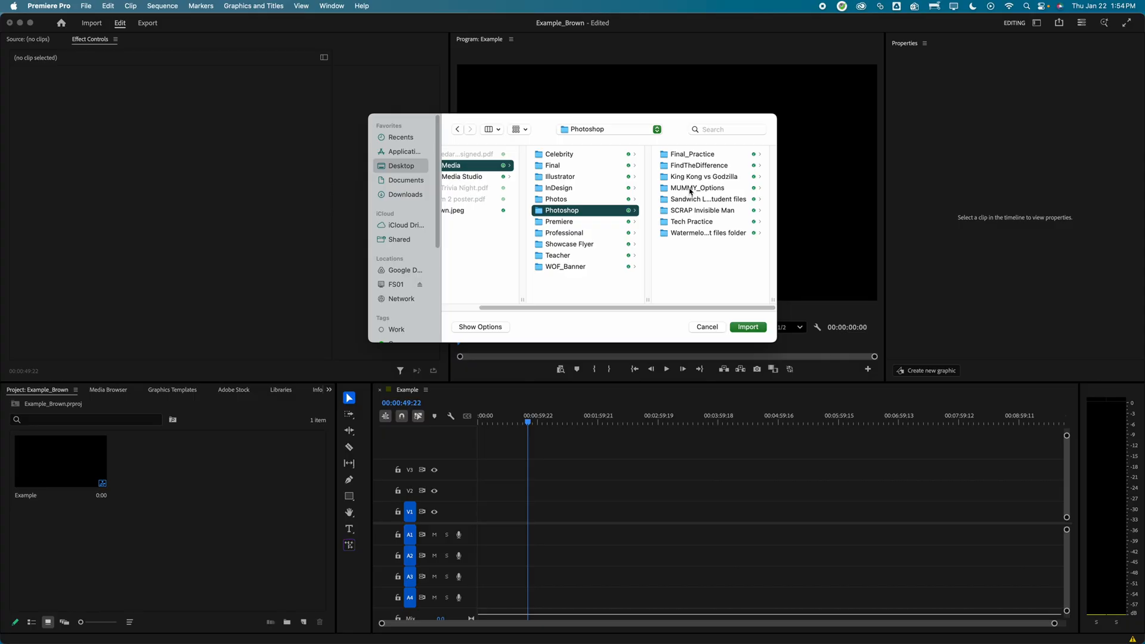
{"action": "left_click", "coordinate": [691, 190]}
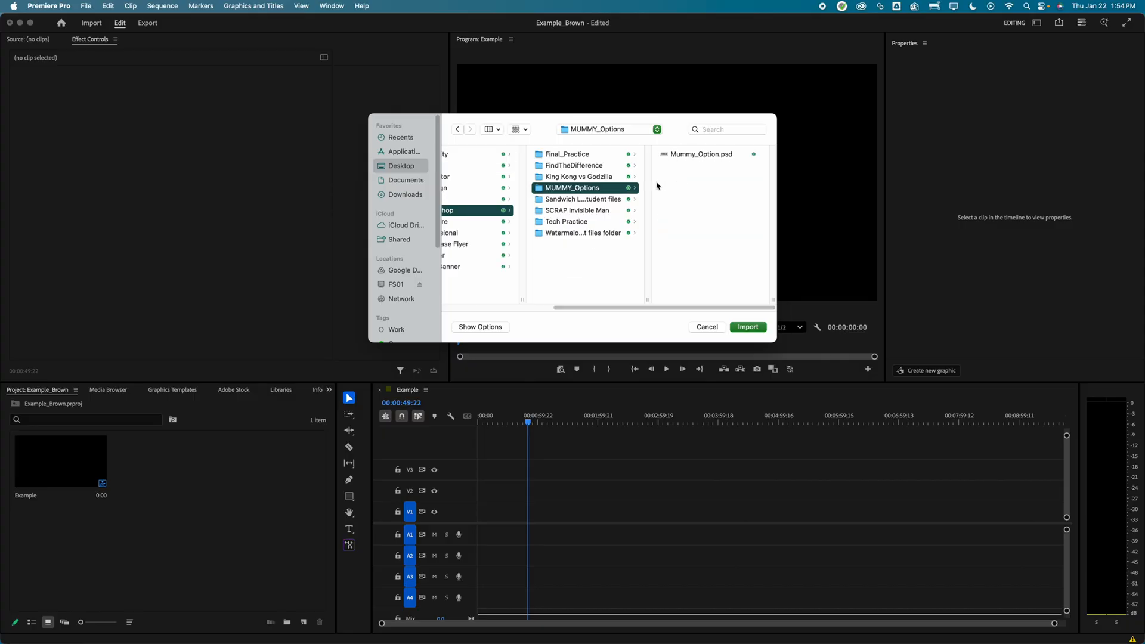
{"action": "left_click_drag", "start_coordinate": [669, 309], "coordinate": [633, 309]}
{"action": "left_click", "coordinate": [618, 179]}
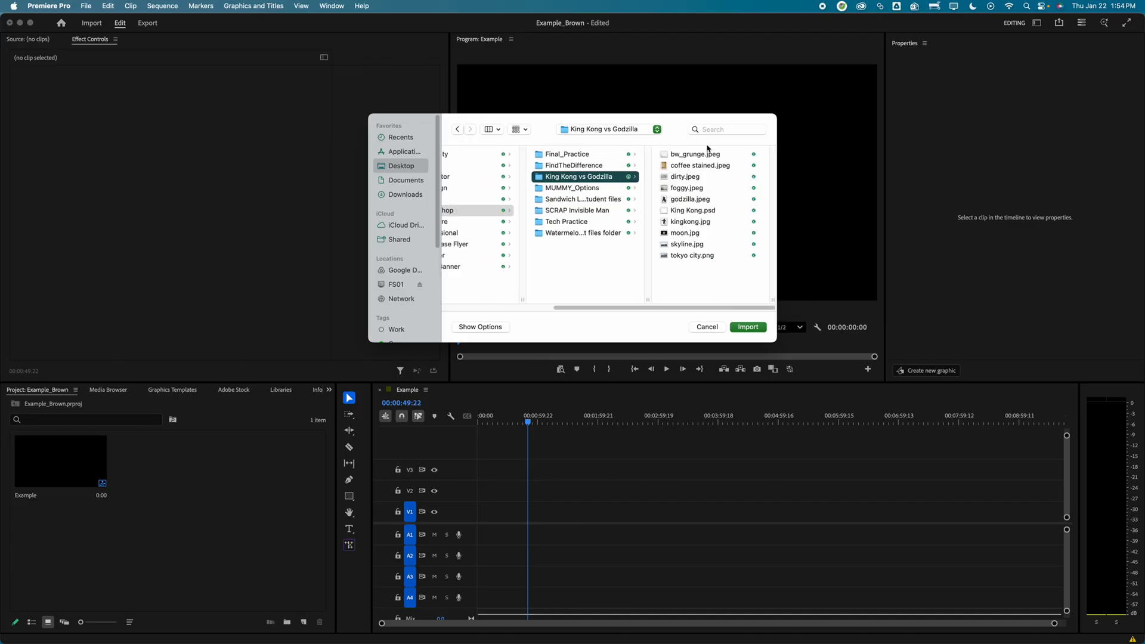
Preview images in the King Kong vs Godzilla folder and import kingkong.jpg into the project.
{"action": "left_click", "coordinate": [693, 167]}
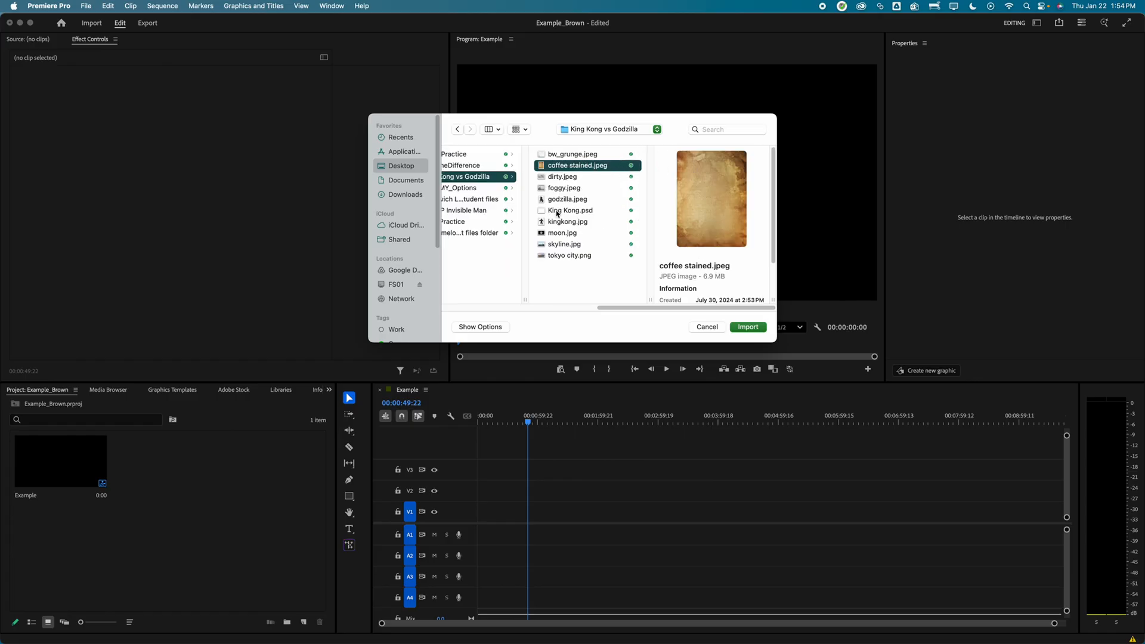
{"action": "left_click_drag", "start_coordinate": [627, 309], "coordinate": [516, 307]}
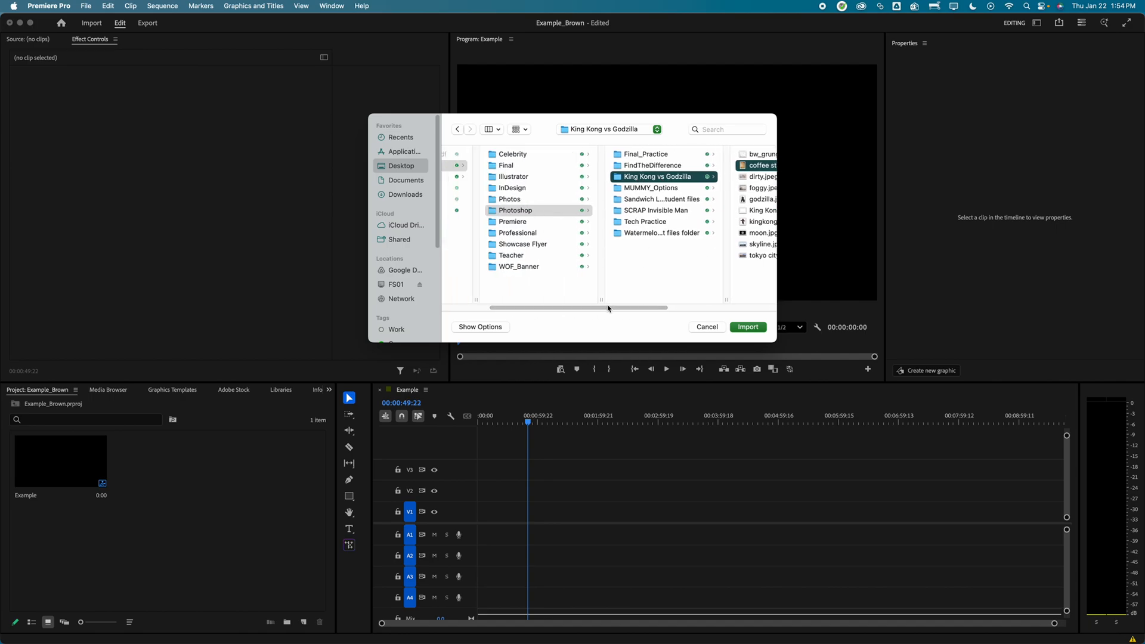
{"action": "left_click_drag", "start_coordinate": [626, 309], "coordinate": [695, 309]}
{"action": "left_click", "coordinate": [645, 199]}
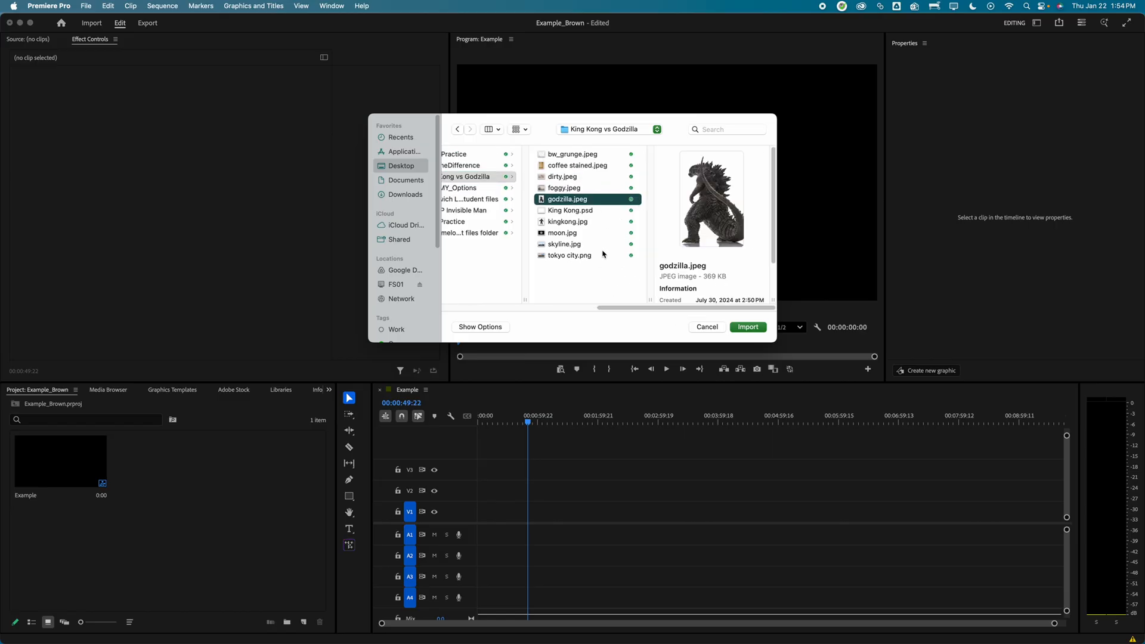
{"action": "left_click", "coordinate": [558, 223]}
{"action": "left_click", "coordinate": [754, 325]}
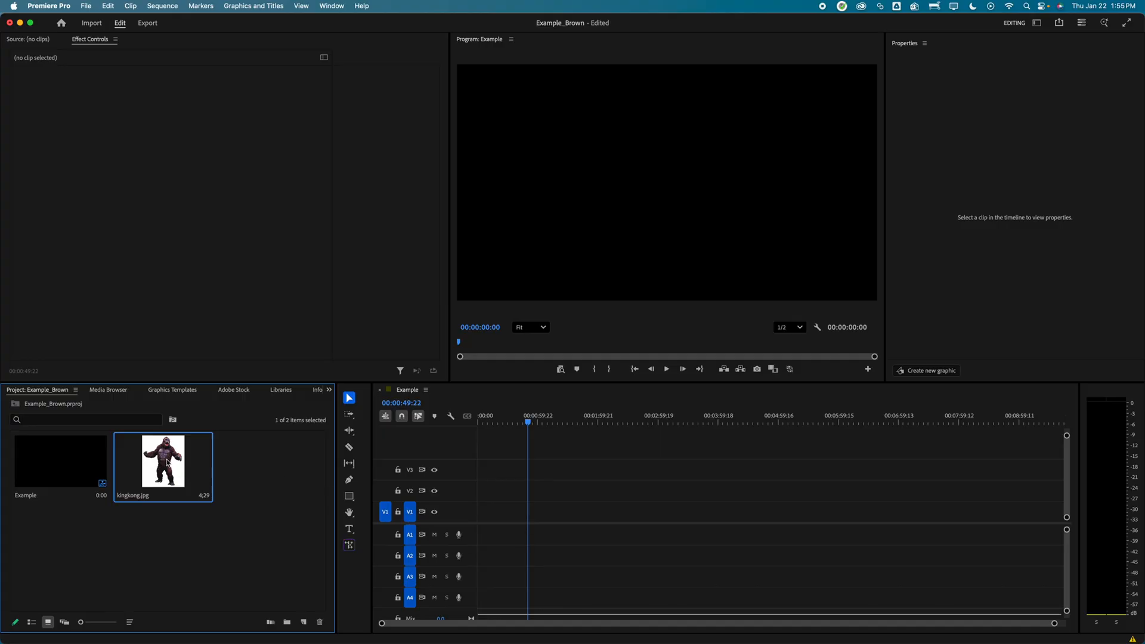
Place kingkong.jpg on track V1 and stretch it from the sequence start to about 00:01:52:22.
{"action": "left_click_drag", "start_coordinate": [230, 460], "coordinate": [500, 515]}
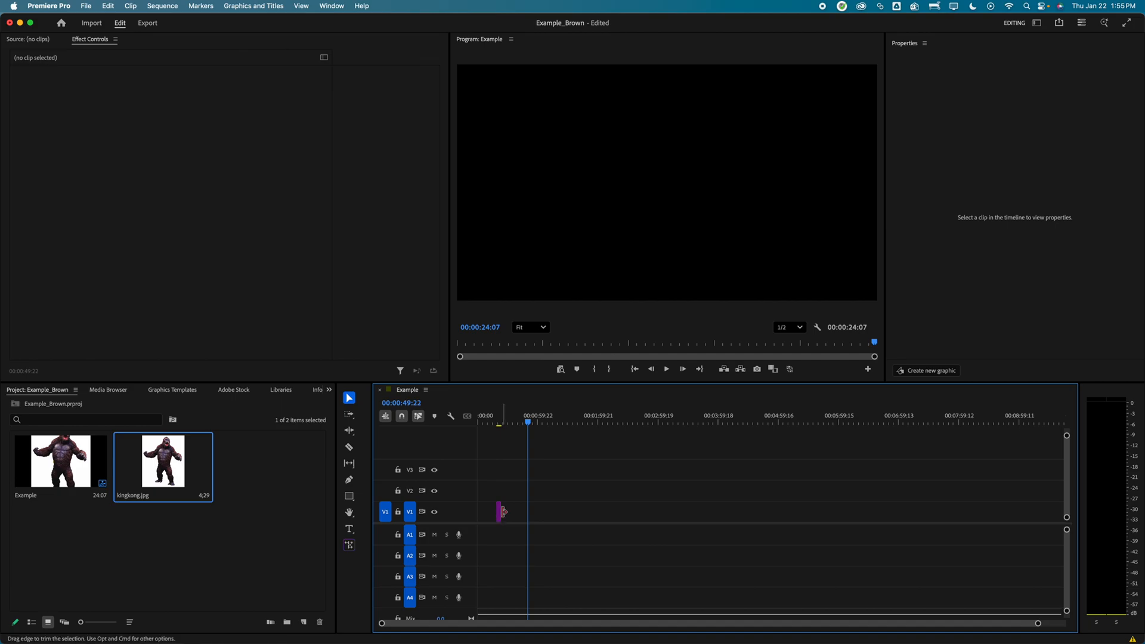
{"action": "left_click_drag", "start_coordinate": [504, 512], "coordinate": [592, 514]}
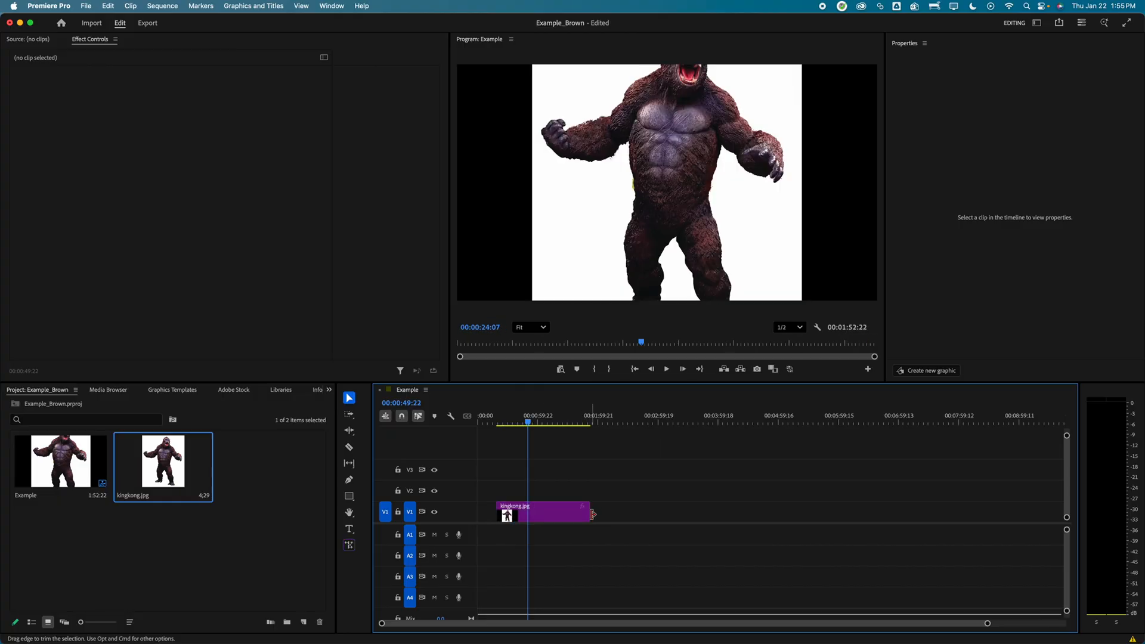
{"action": "left_click_drag", "start_coordinate": [499, 511], "coordinate": [478, 511]}
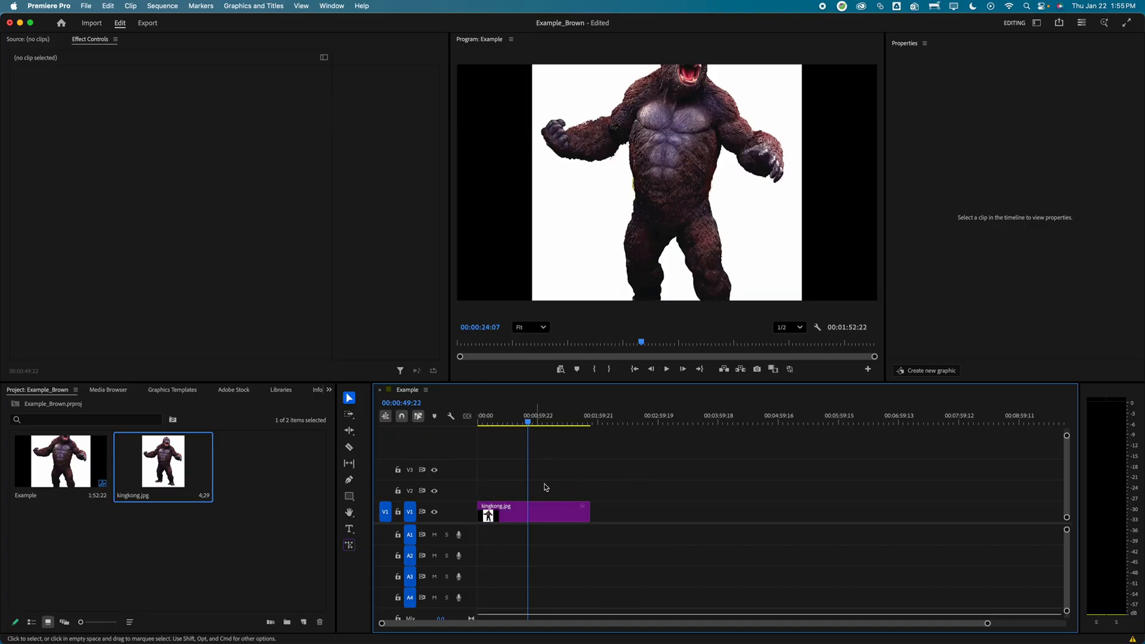
Shorten the kingkong.jpg clip to end at about 00:00:59:11 and briefly play it from the sequence start.
{"action": "left_click_drag", "start_coordinate": [530, 424], "coordinate": [478, 423]}
{"action": "left_click_drag", "start_coordinate": [593, 512], "coordinate": [532, 509]}
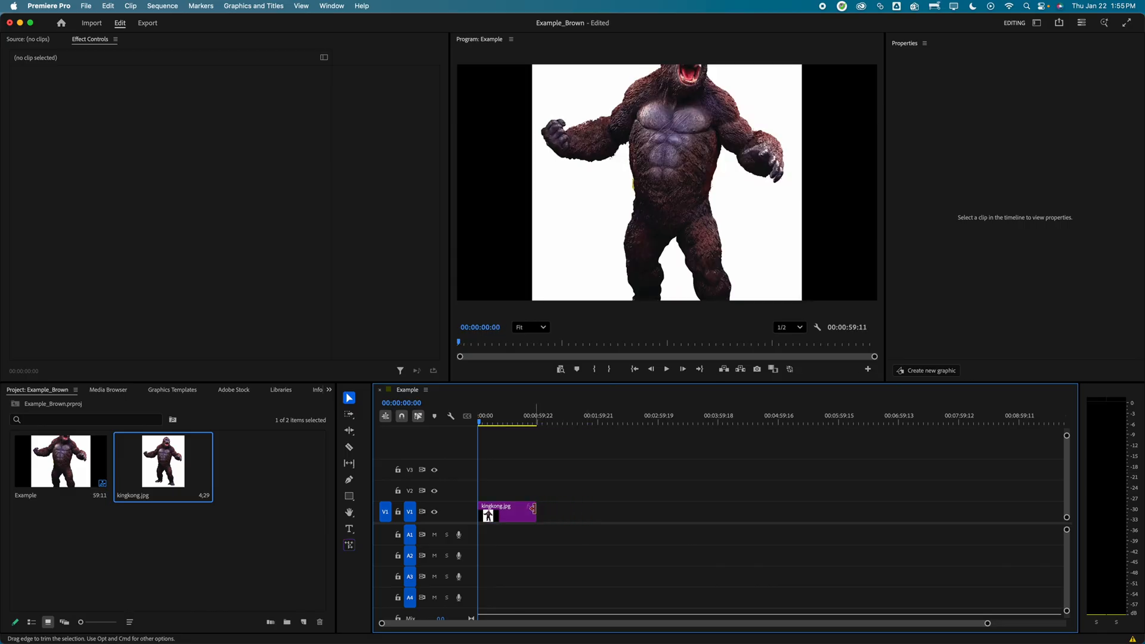
{"action": "key", "text": "space"}
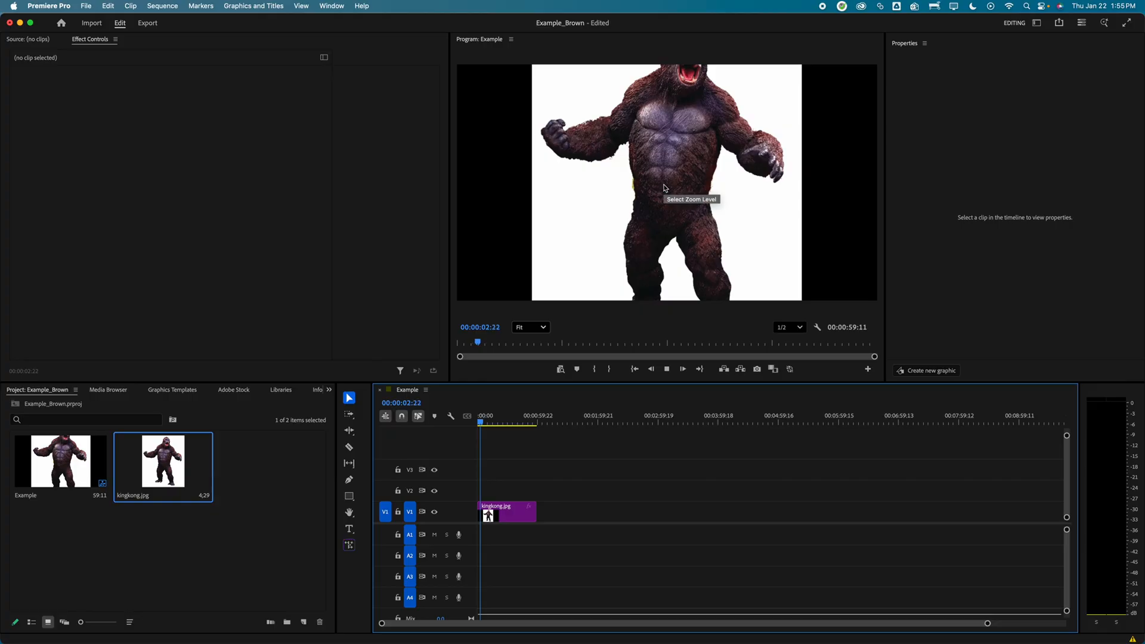
{"action": "key", "text": "space"}
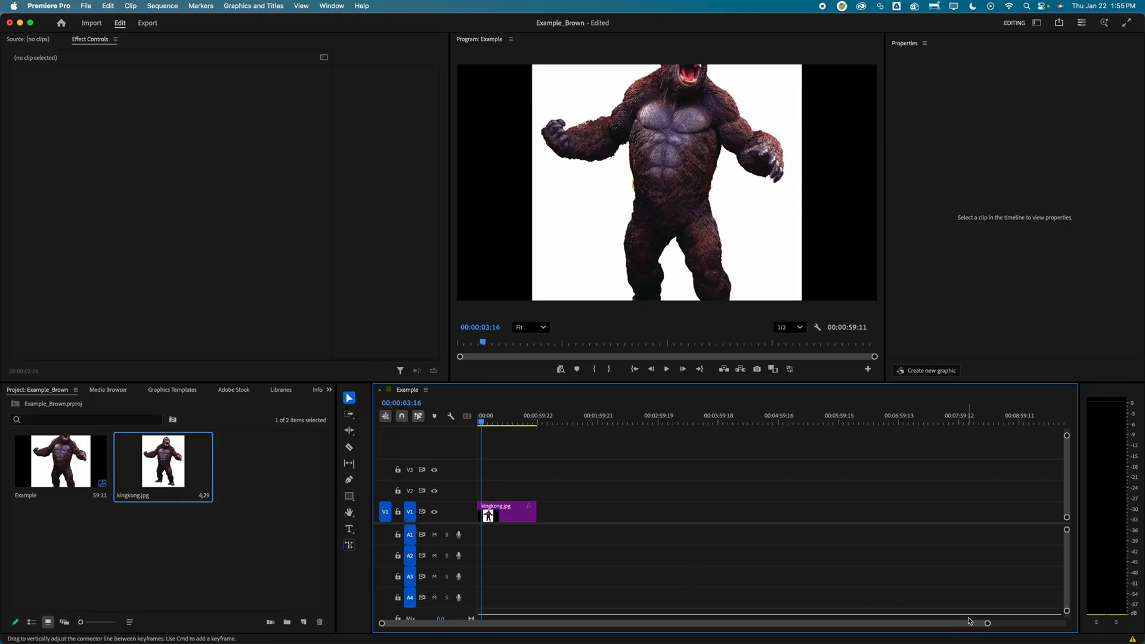
Set the playhead to 00:00:10:00 and trim the end of the kingkong.jpg clip to it.
{"action": "left_click_drag", "start_coordinate": [988, 625], "coordinate": [764, 624]}
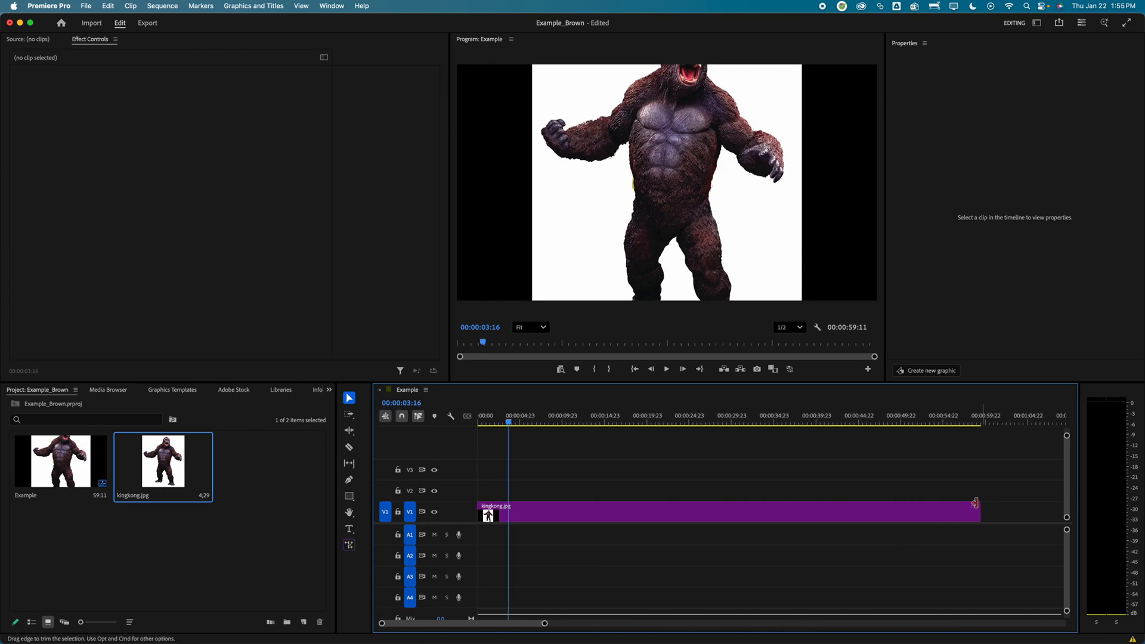
{"action": "left_click_drag", "start_coordinate": [508, 423], "coordinate": [474, 425]}
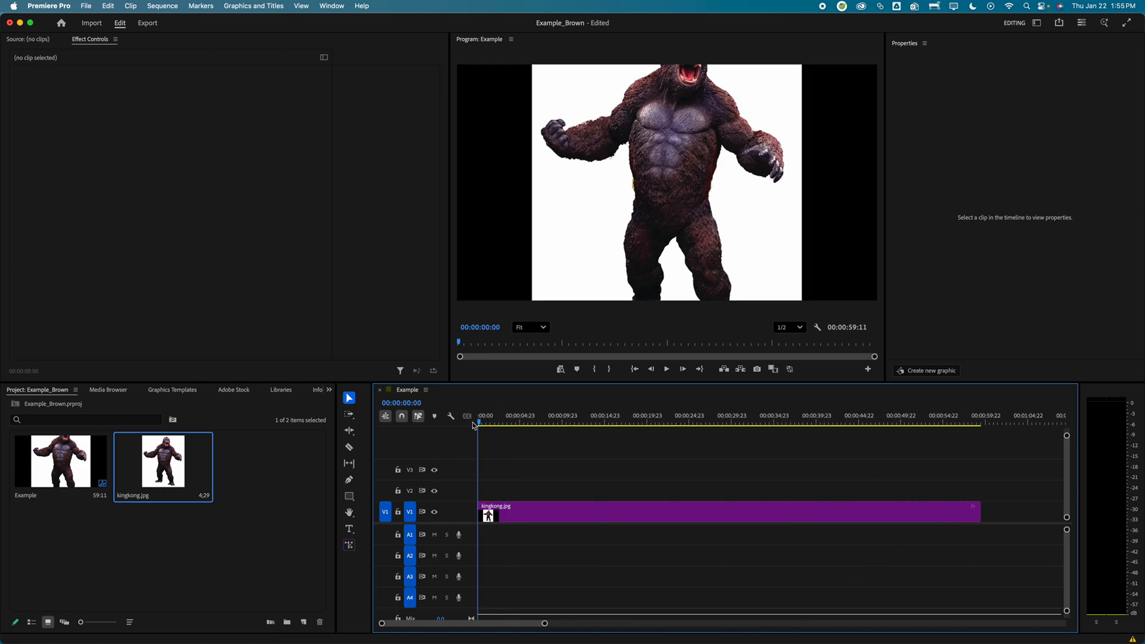
{"action": "left_click", "coordinate": [416, 403]}
{"action": "left_click_drag", "start_coordinate": [417, 403], "coordinate": [424, 403]}
{"action": "type", "text": "10"}
{"action": "key", "text": "Return"}
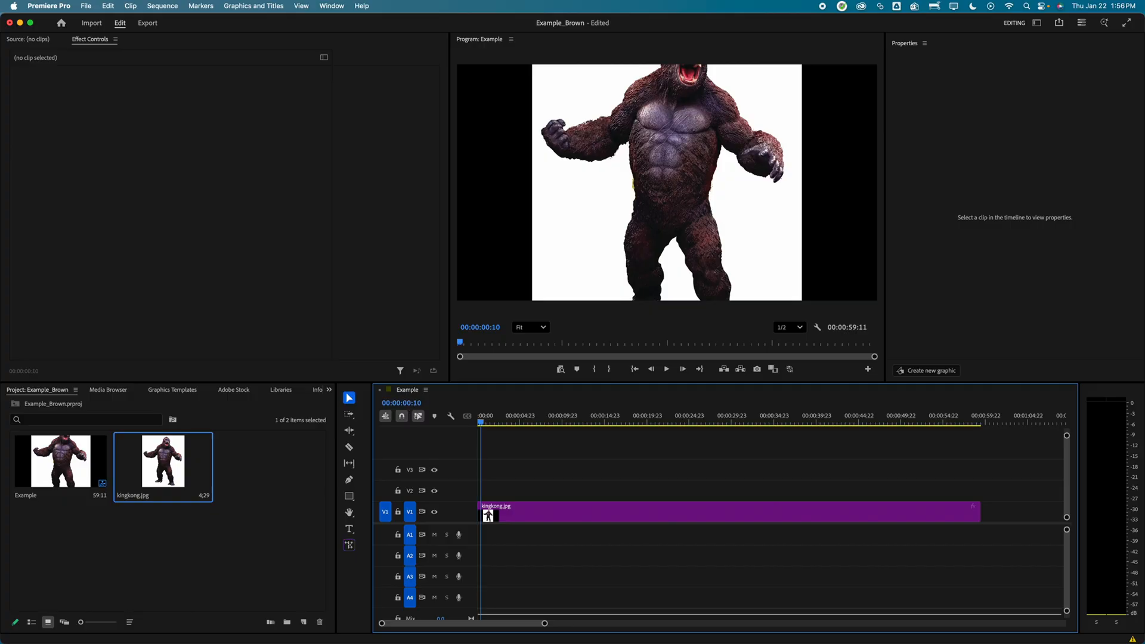
{"action": "left_click", "coordinate": [407, 402]}
{"action": "type", "text": "10:00"}
{"action": "key", "text": "Return"}
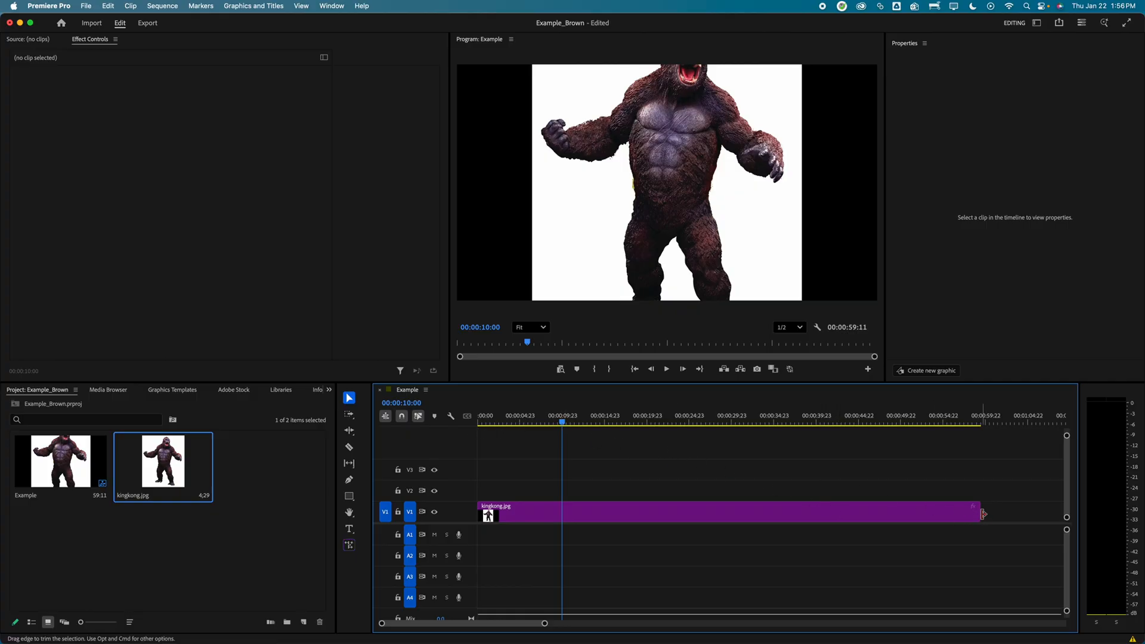
{"action": "left_click_drag", "start_coordinate": [980, 513], "coordinate": [563, 513]}
Play the trimmed sequence from the start and stop at about 00:00:05:01.
{"action": "left_click_drag", "start_coordinate": [562, 422], "coordinate": [451, 425]}
{"action": "key", "text": "space"}
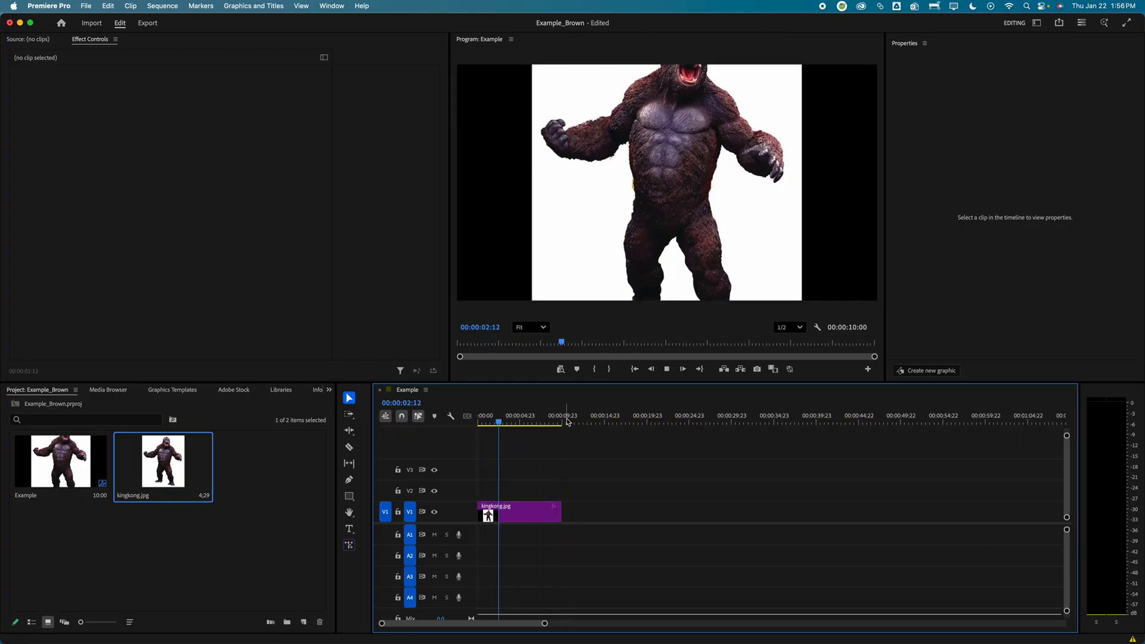
{"action": "key", "text": "space"}
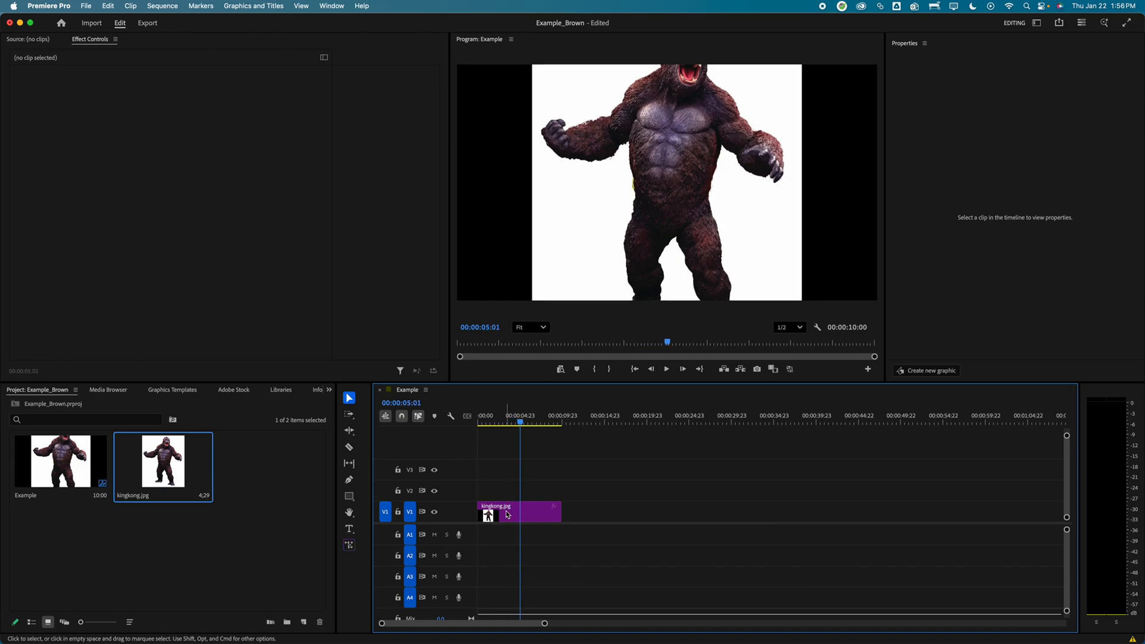
Select the kingkong.jpg clip on V1 and reduce its Motion scale to 72.
{"action": "left_click", "coordinate": [508, 515]}
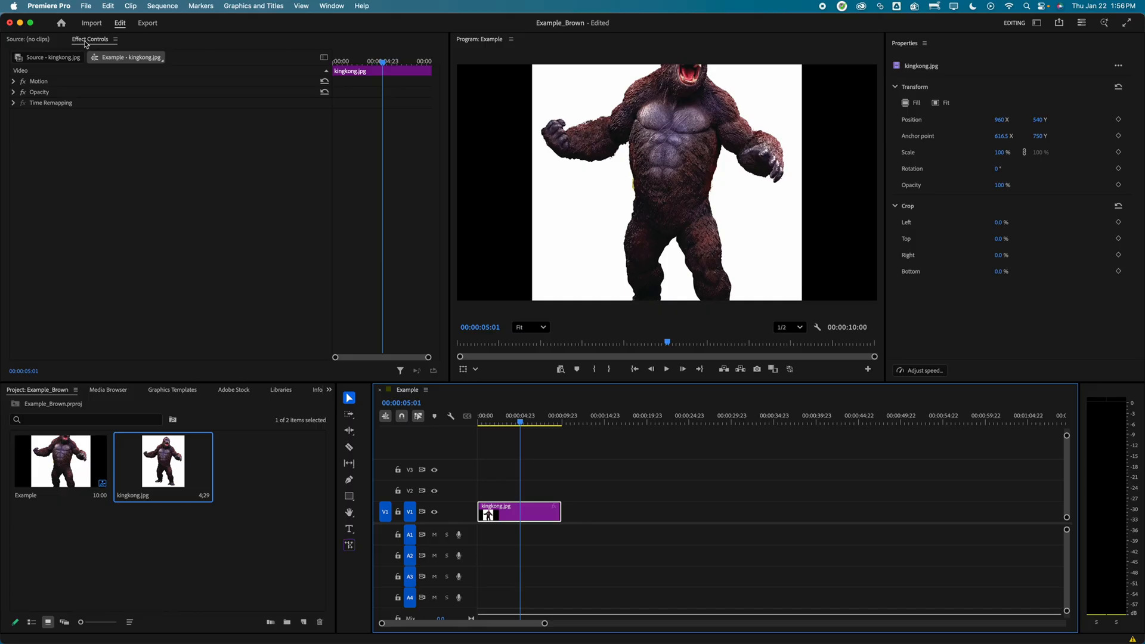
{"action": "left_click", "coordinate": [329, 5]}
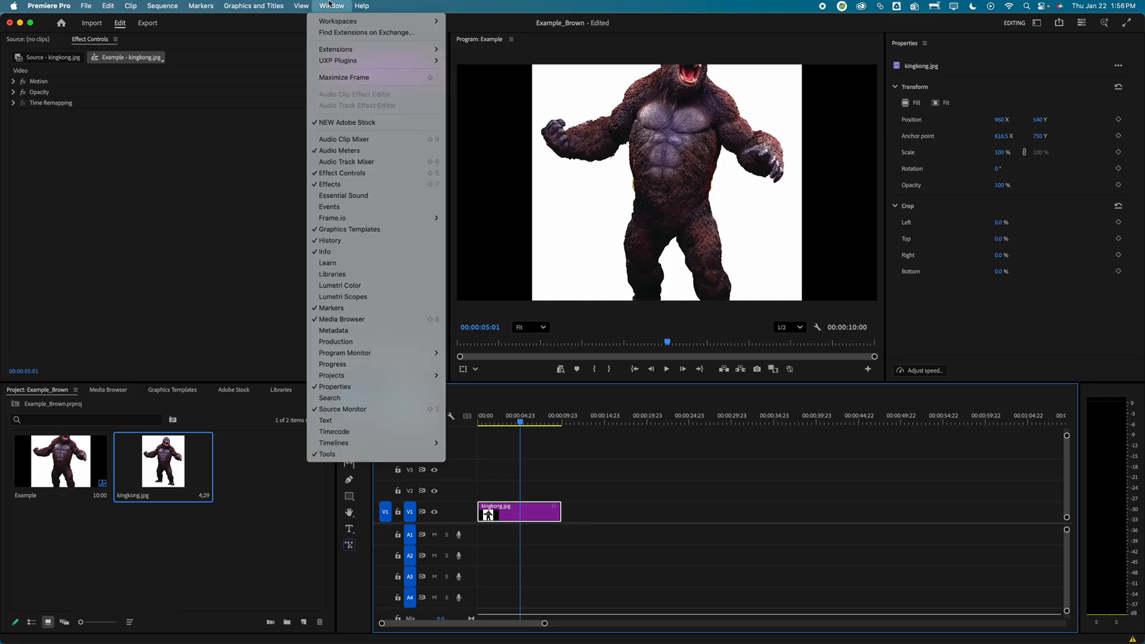
{"action": "left_click", "coordinate": [384, 176]}
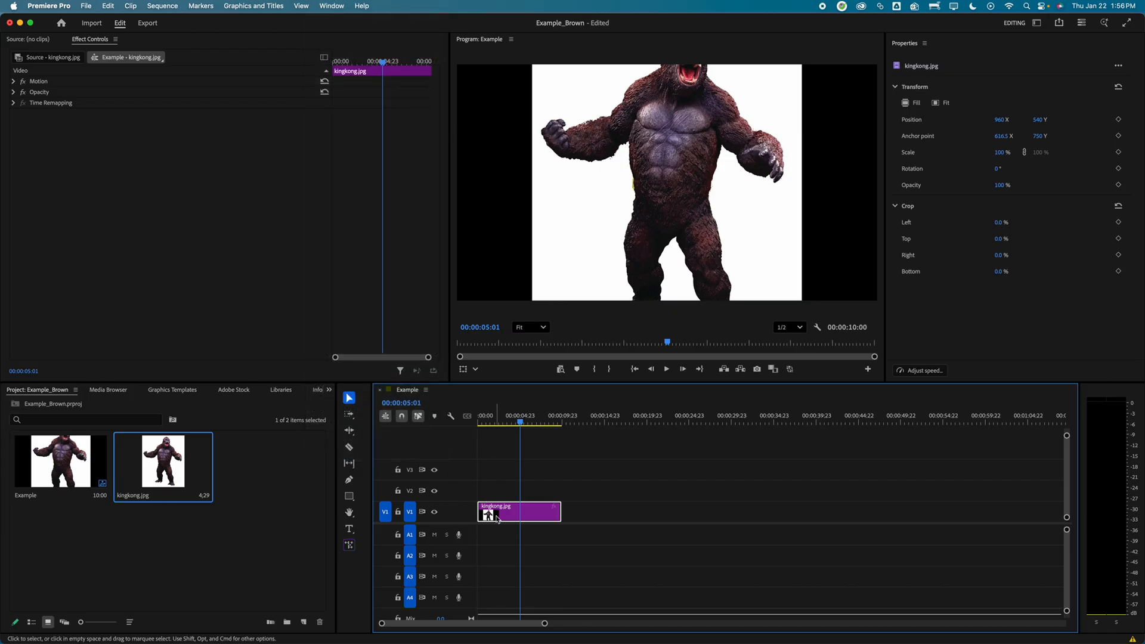
{"action": "left_click", "coordinate": [13, 81]}
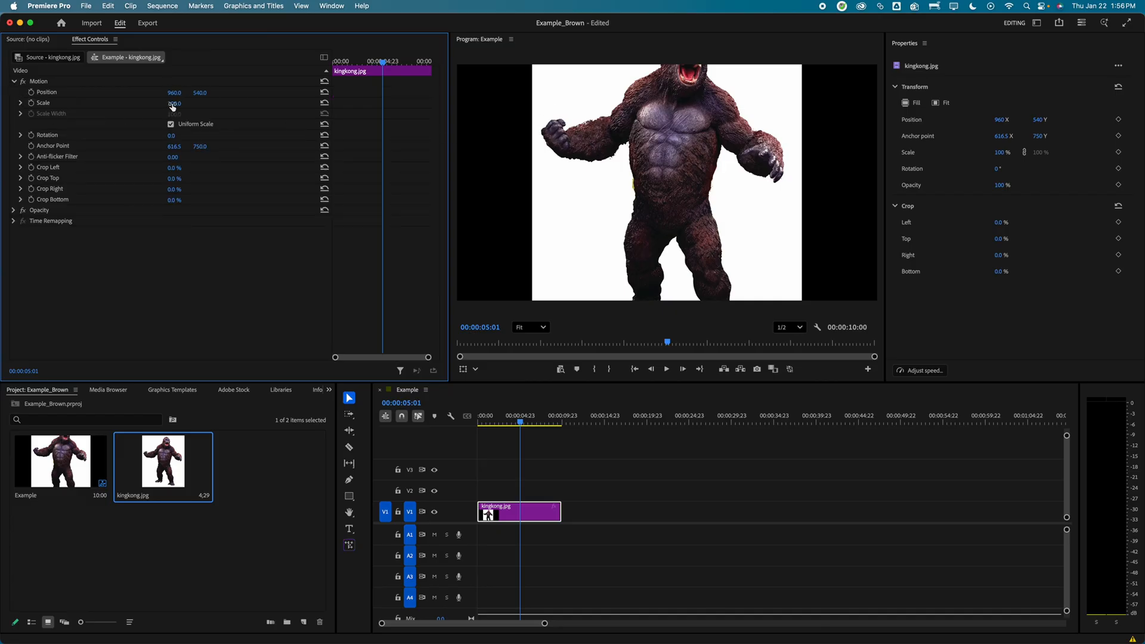
{"action": "left_click_drag", "start_coordinate": [174, 104], "coordinate": [159, 103]}
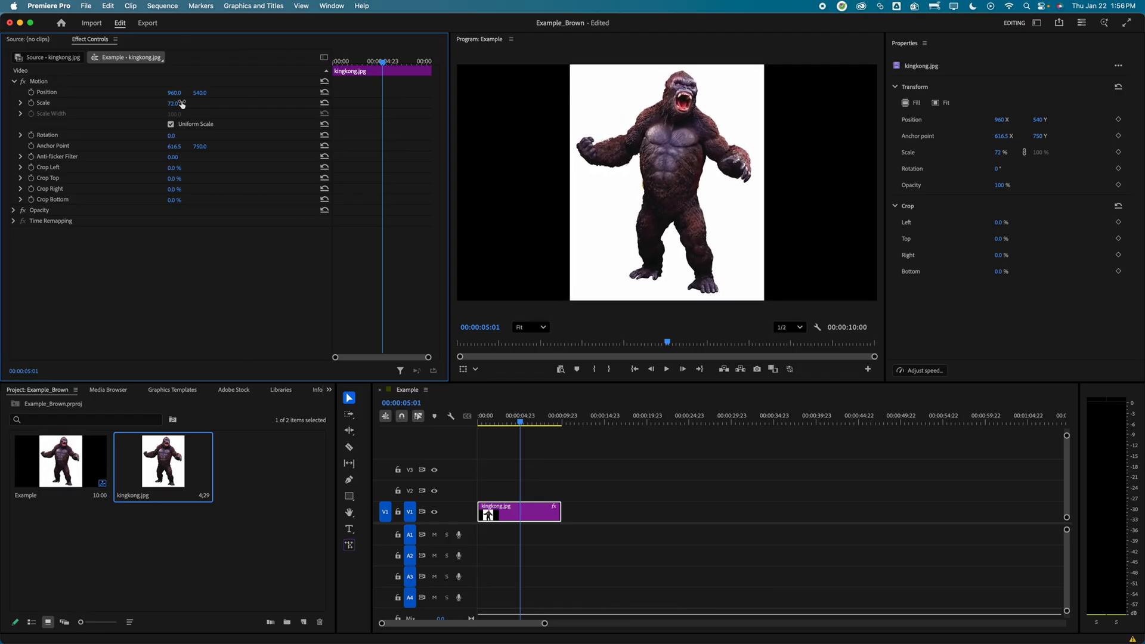
Play back the scaled image and leave the playhead at 00:00:05:00.
{"action": "left_click", "coordinate": [517, 419]}
{"action": "key", "text": "Home"}
{"action": "key", "text": "space"}
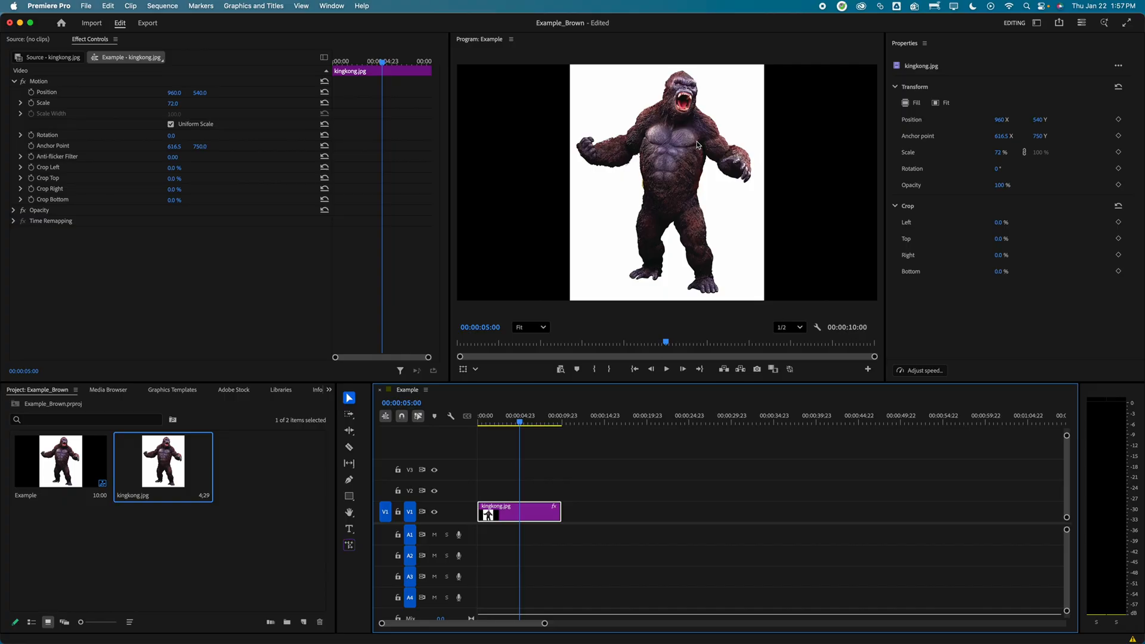
Show the Text panel and add a text graphic with the creator's last name over the image using the Type tool.
{"action": "left_click", "coordinate": [327, 7]}
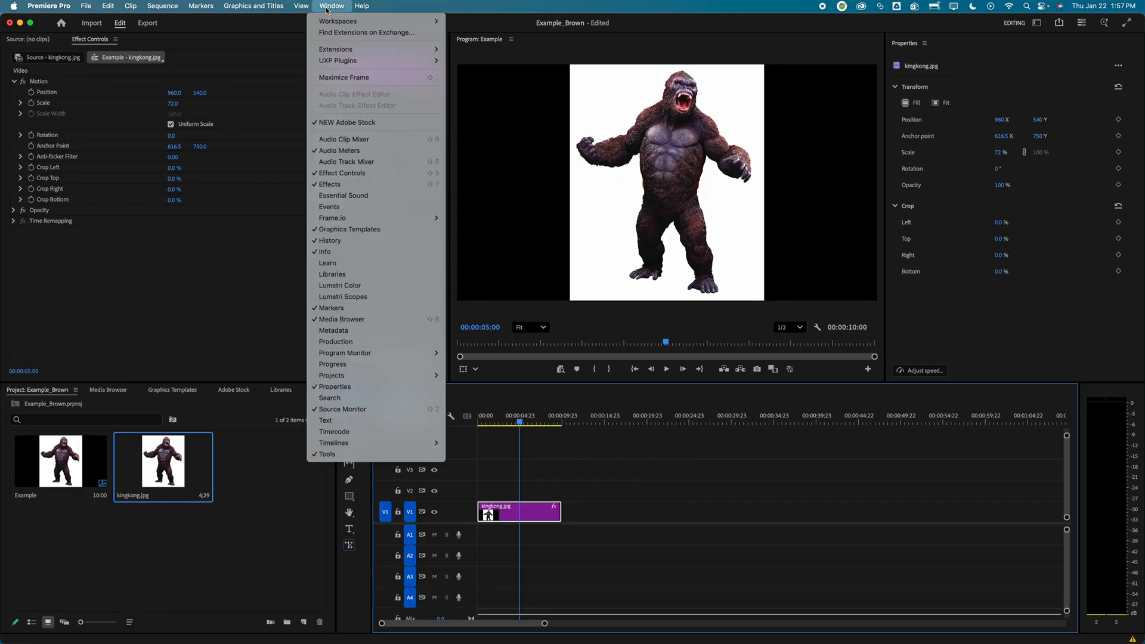
{"action": "left_click", "coordinate": [401, 419]}
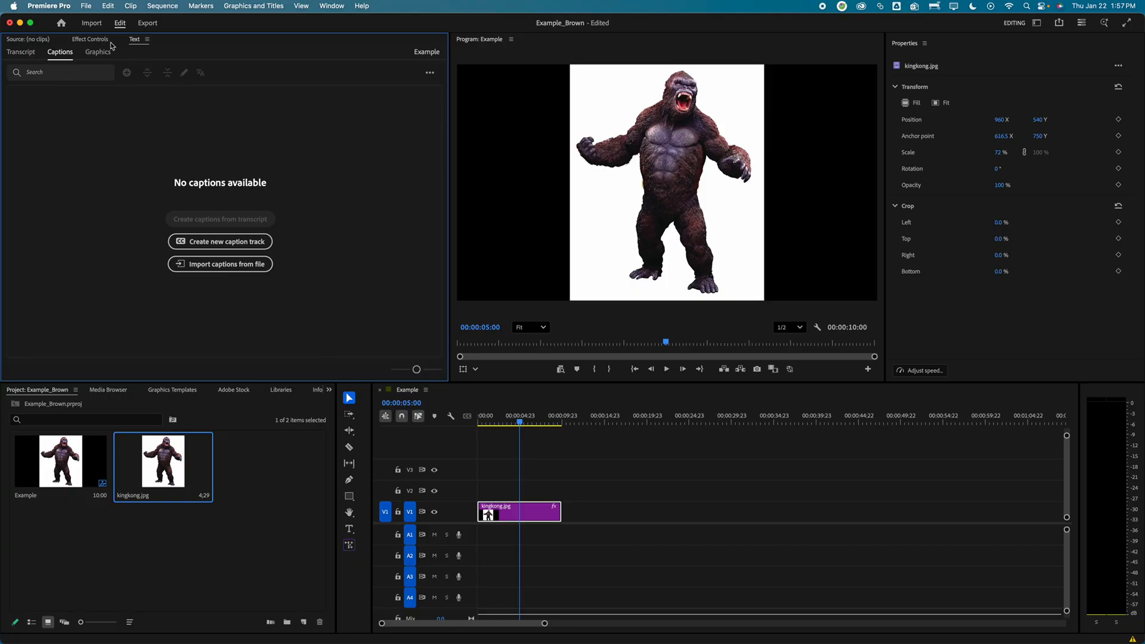
{"action": "left_click", "coordinate": [350, 530]}
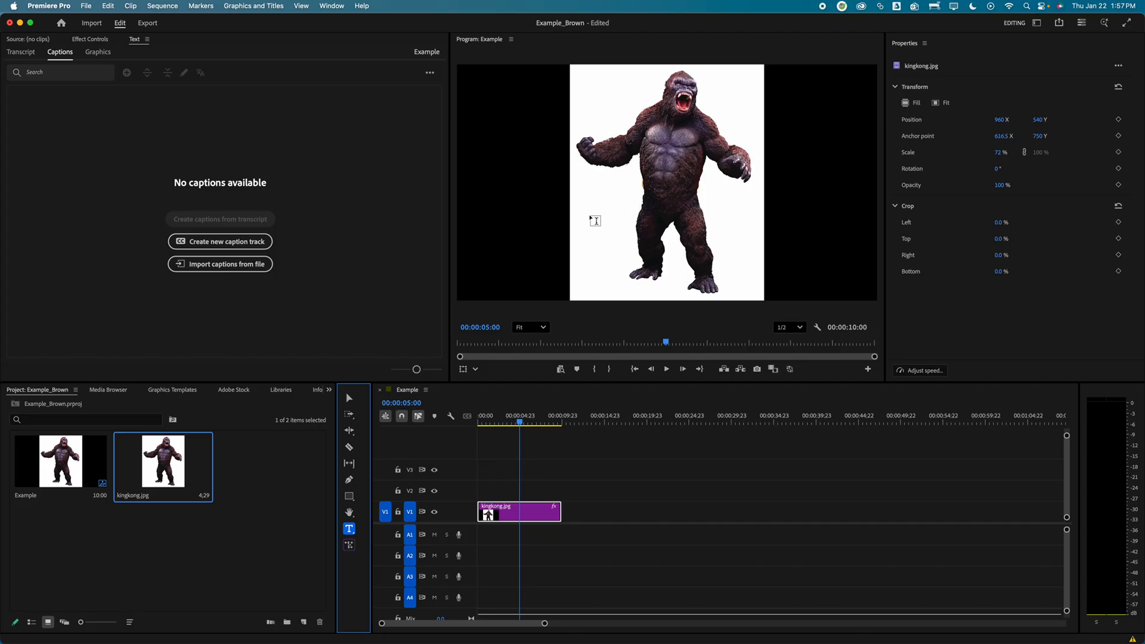
{"action": "left_click", "coordinate": [593, 210]}
{"action": "type", "text": "Brown"}
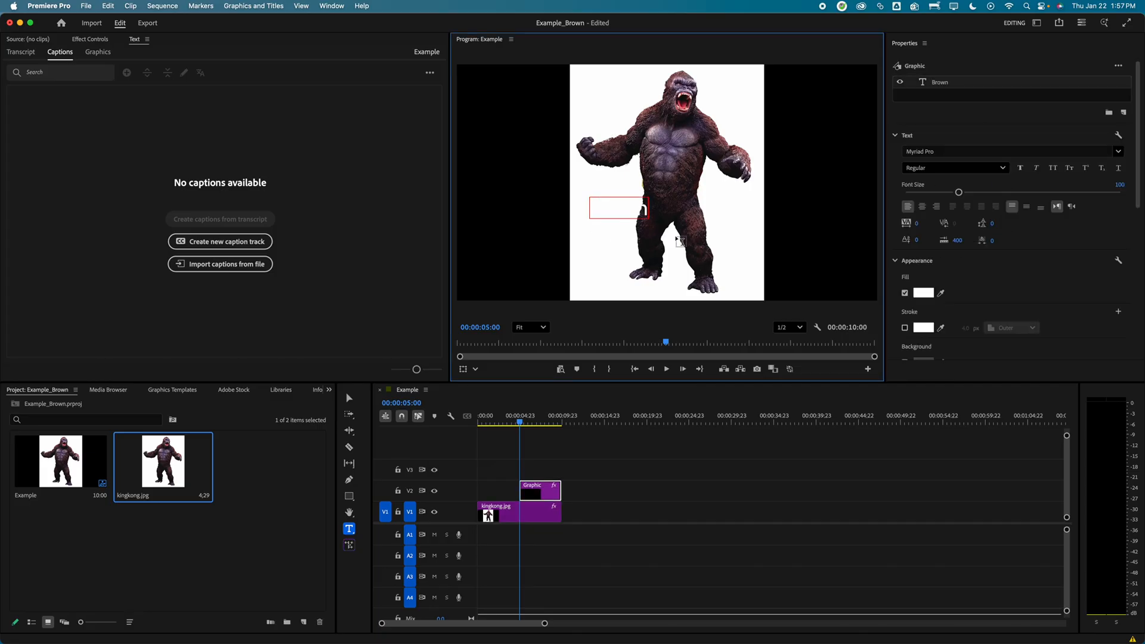
Select all the text in the title and set its fill colour to pure red, FF0000.
{"action": "key", "text": "super+a"}
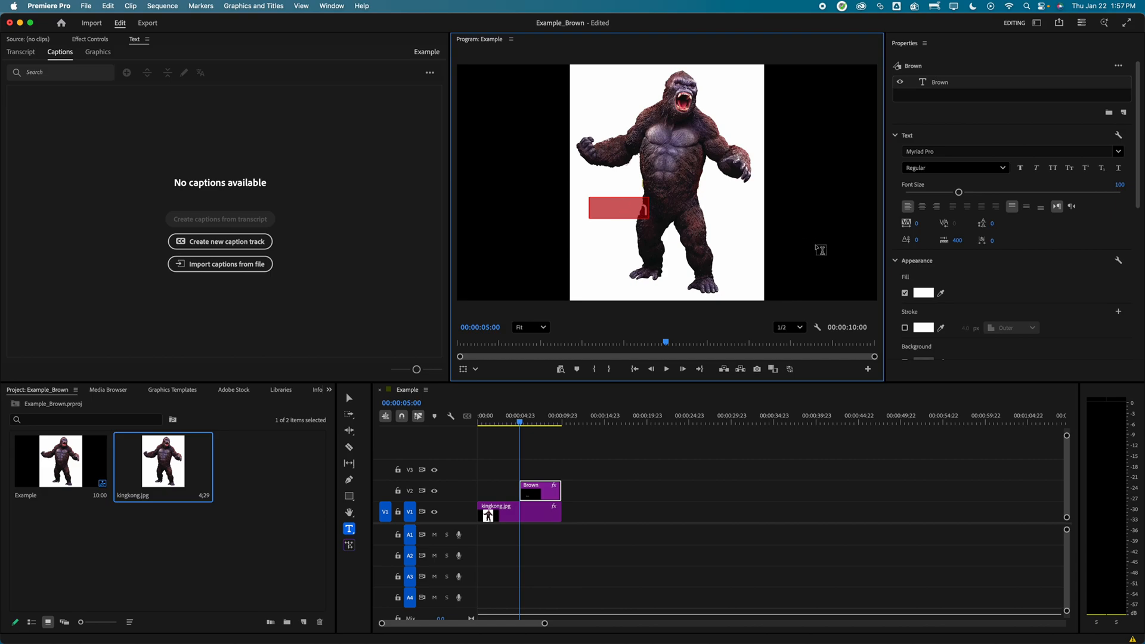
{"action": "left_click", "coordinate": [926, 295]}
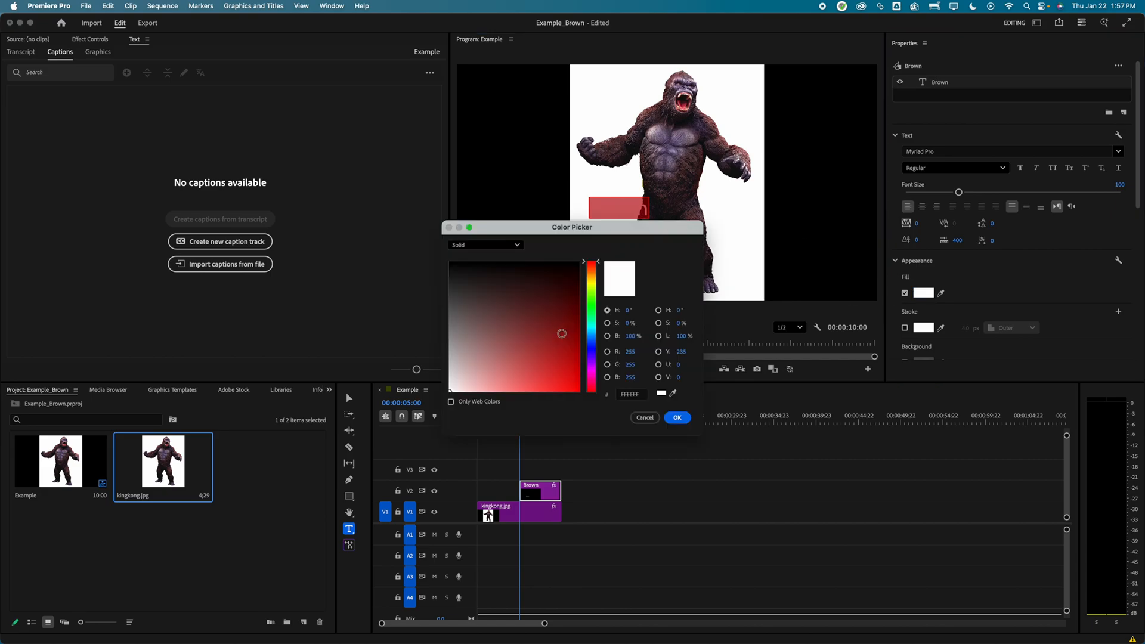
{"action": "left_click_drag", "start_coordinate": [505, 288], "coordinate": [664, 470]}
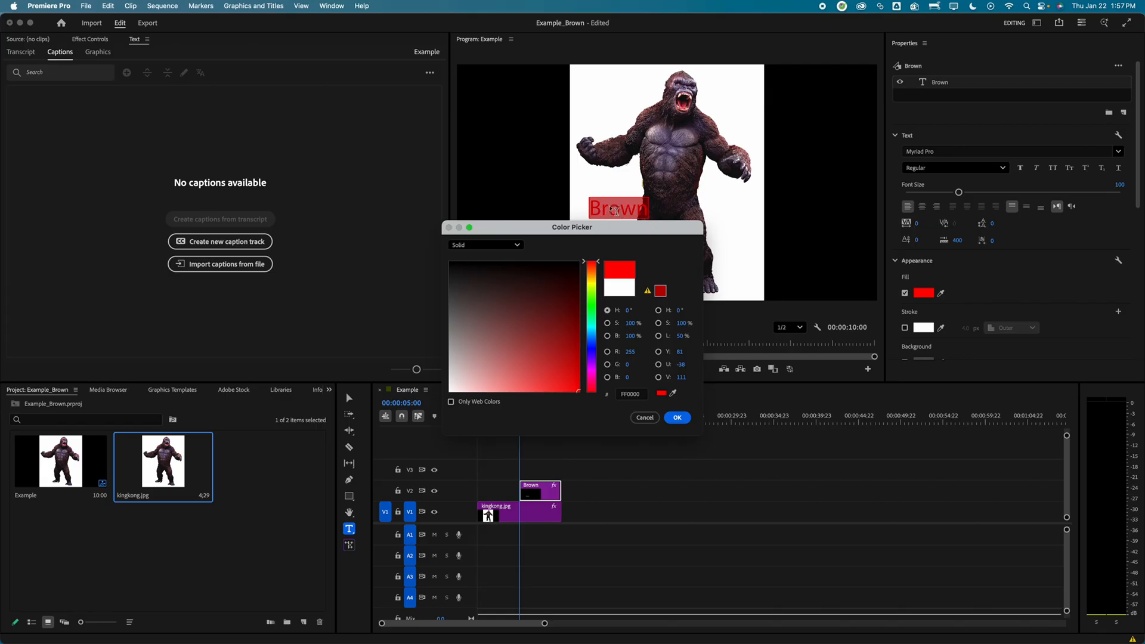
{"action": "left_click", "coordinate": [679, 420]}
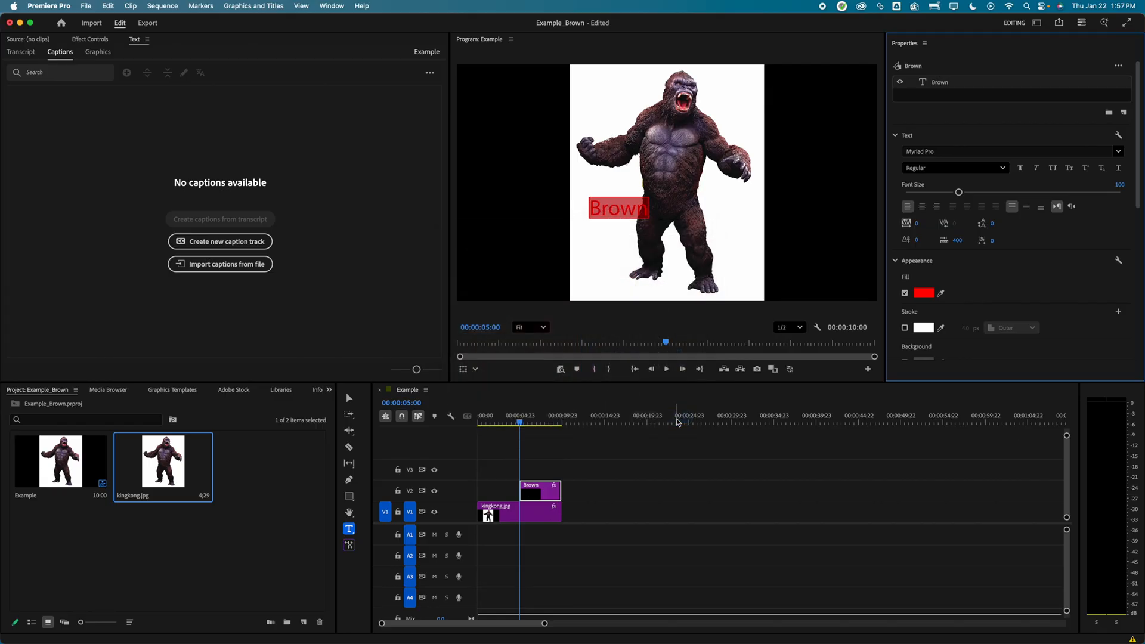
{"action": "left_click", "coordinate": [622, 208]}
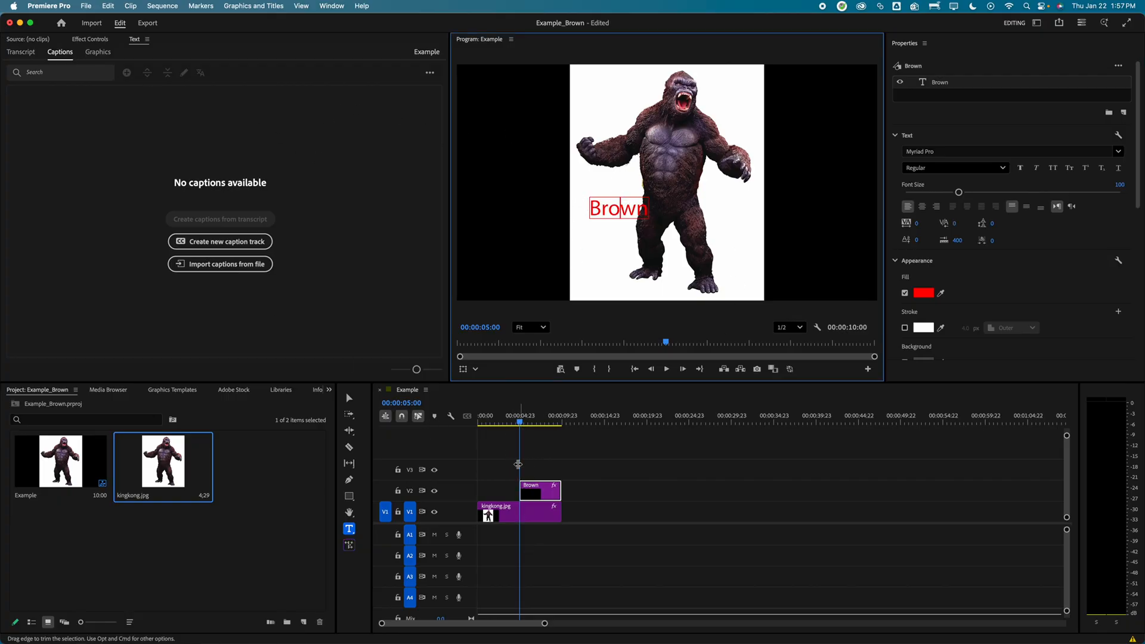
Extend the start of the title clip on V2 back to 00:00:02:03 using the playhead as the reference.
{"action": "left_click", "coordinate": [520, 425]}
{"action": "left_click_drag", "start_coordinate": [519, 425], "coordinate": [495, 423]}
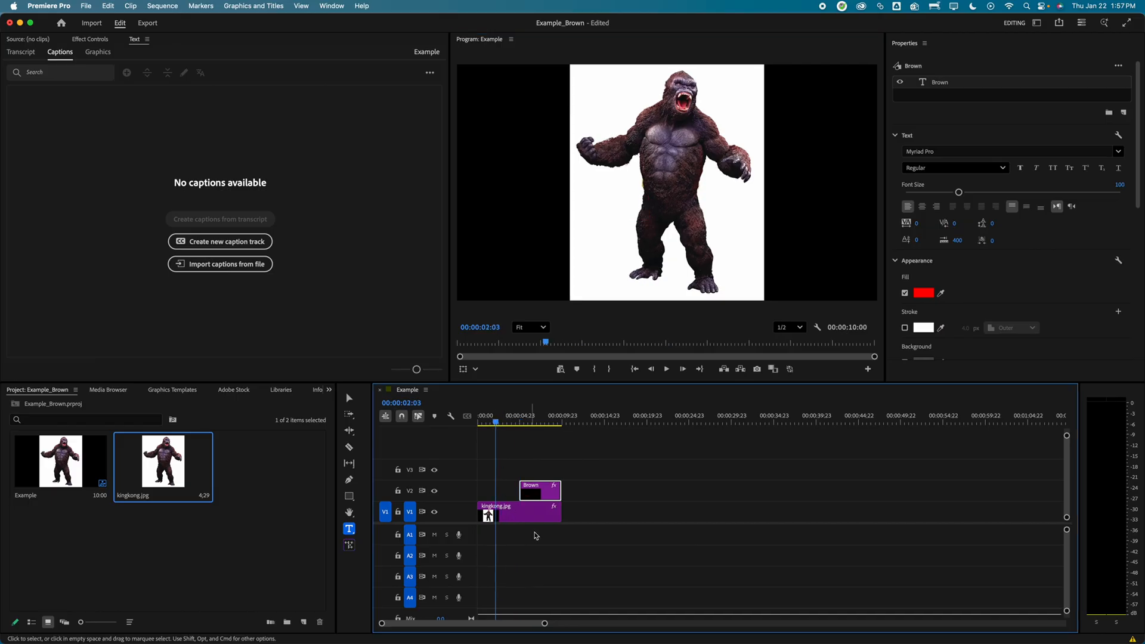
{"action": "left_click_drag", "start_coordinate": [522, 492], "coordinate": [496, 493]}
Play the sequence from the start to check the title's timing and stop at 00:00:03:19.
{"action": "left_click_drag", "start_coordinate": [495, 422], "coordinate": [463, 427]}
{"action": "key", "text": "space"}
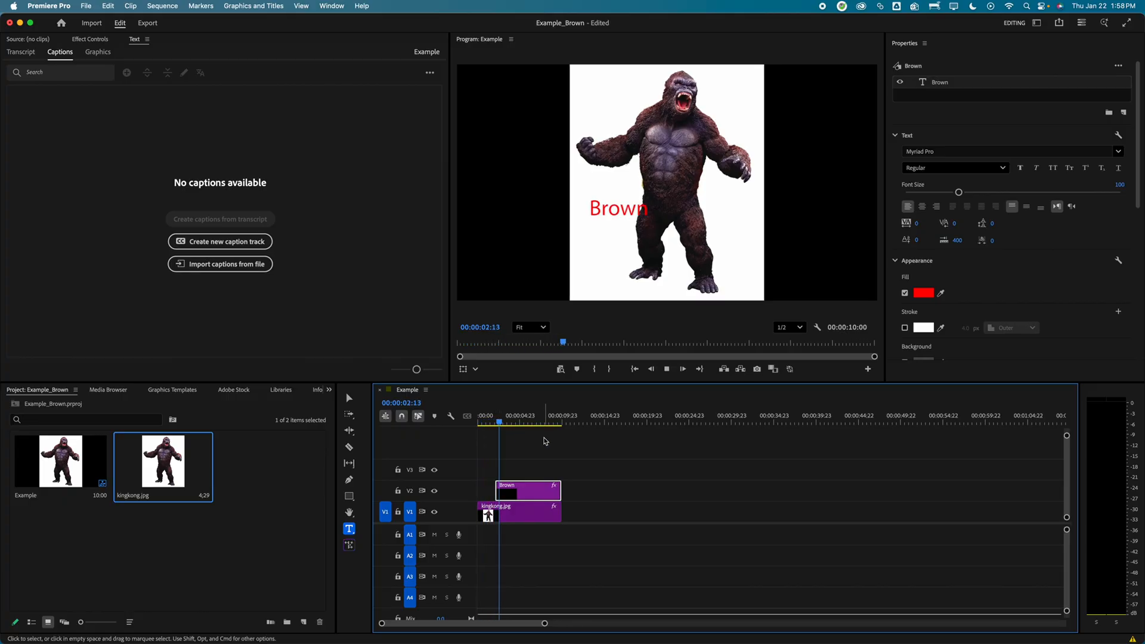
{"action": "key", "text": "space"}
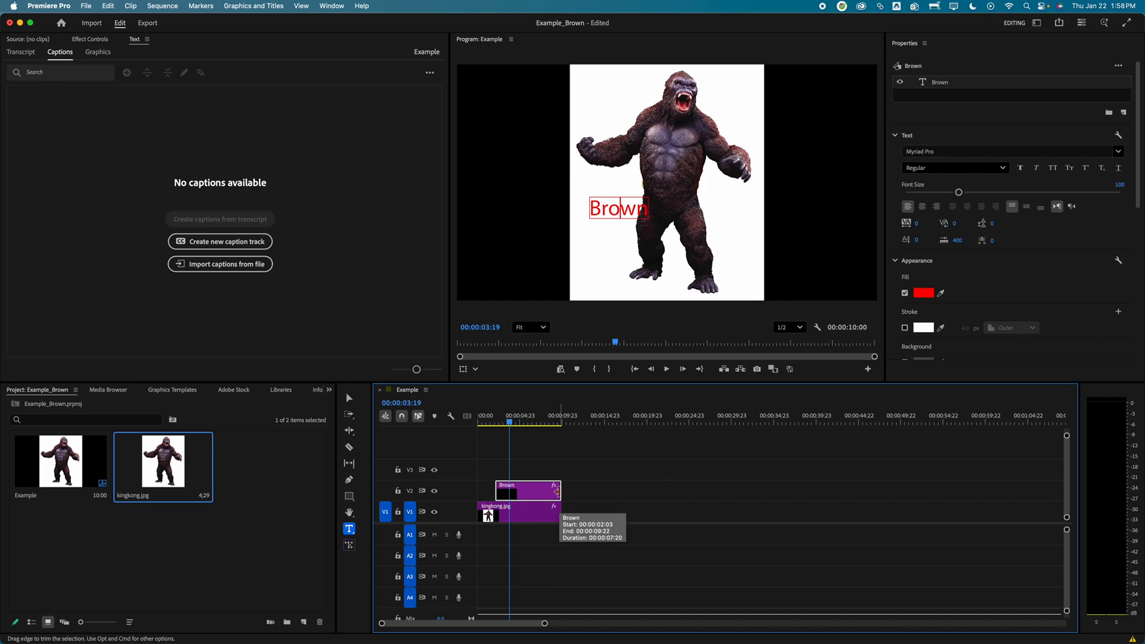
{"action": "right_click", "coordinate": [559, 492]}
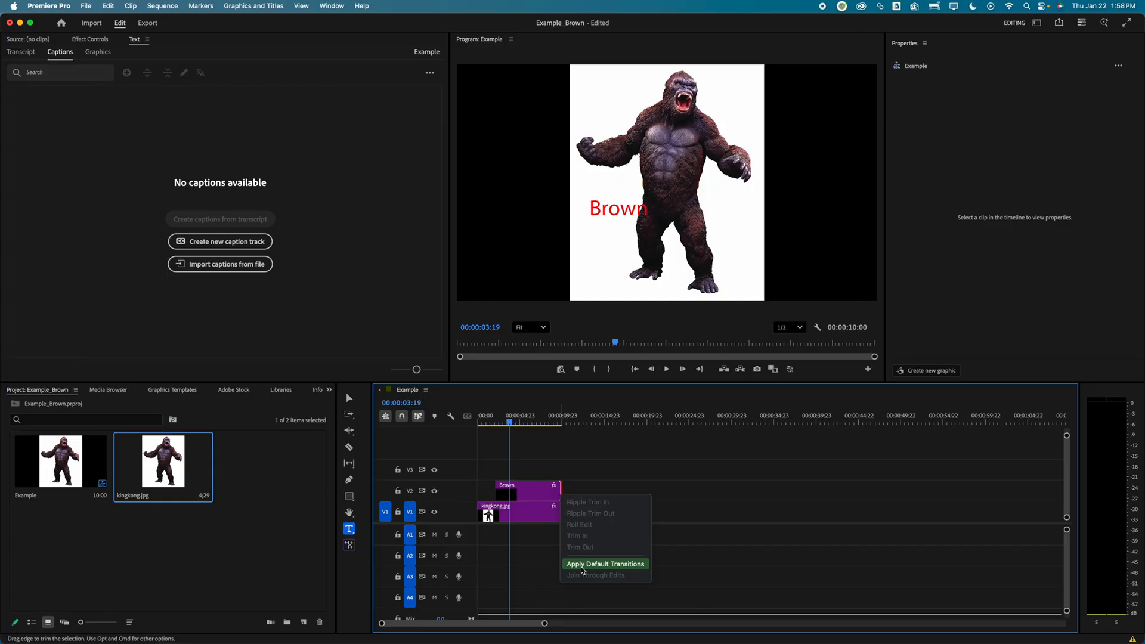
{"action": "left_click", "coordinate": [540, 495]}
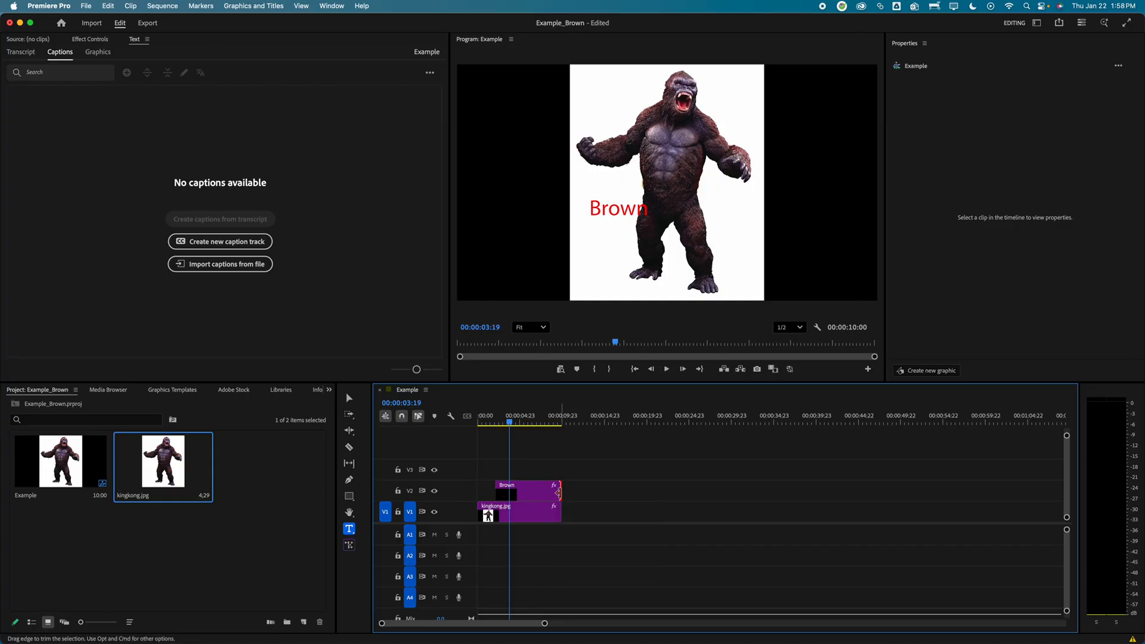
{"action": "left_click", "coordinate": [548, 518]}
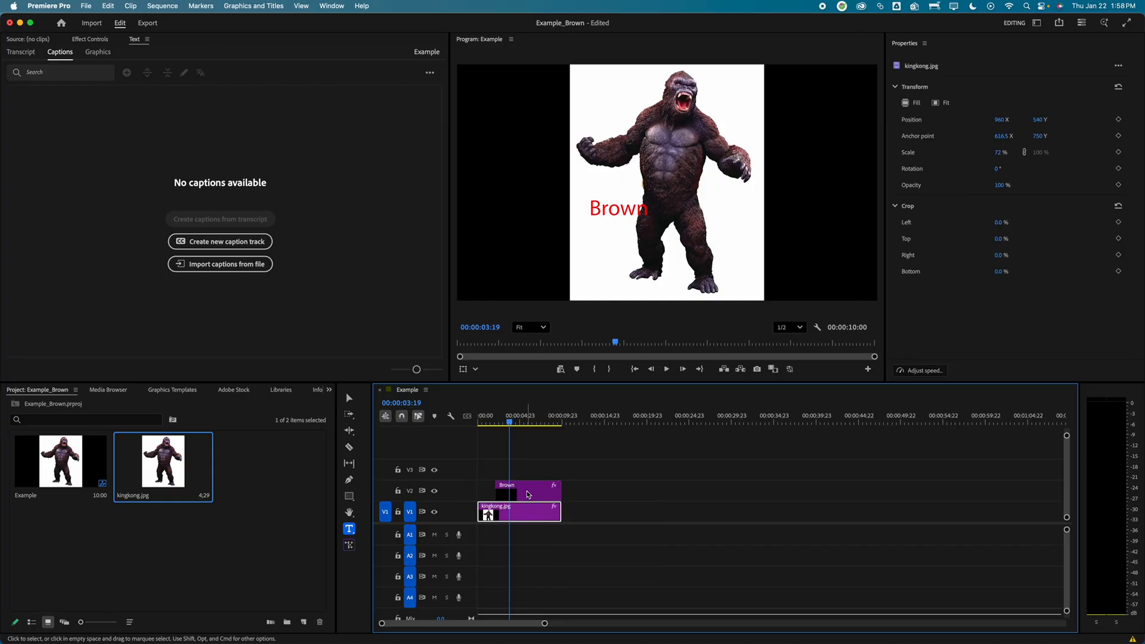
Move the title clip from V2 to V1 directly after kingkong.jpg and select the edit point between the two clips.
{"action": "left_click", "coordinate": [531, 495]}
{"action": "left_click_drag", "start_coordinate": [520, 491], "coordinate": [572, 513]}
{"action": "right_click", "coordinate": [559, 511]}
{"action": "left_click", "coordinate": [656, 497]}
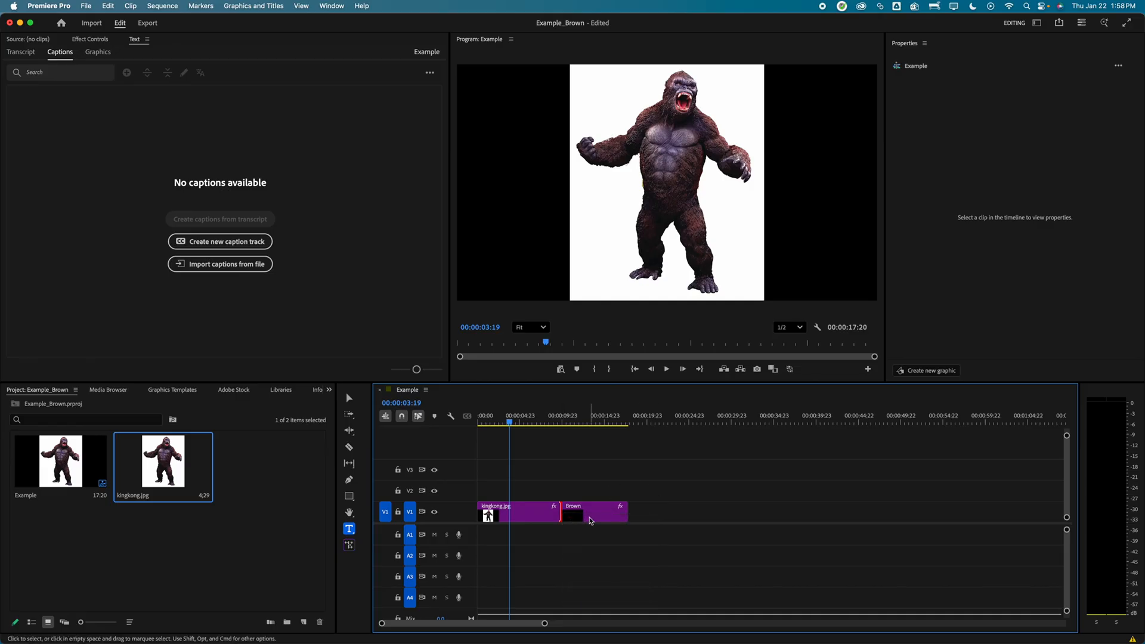